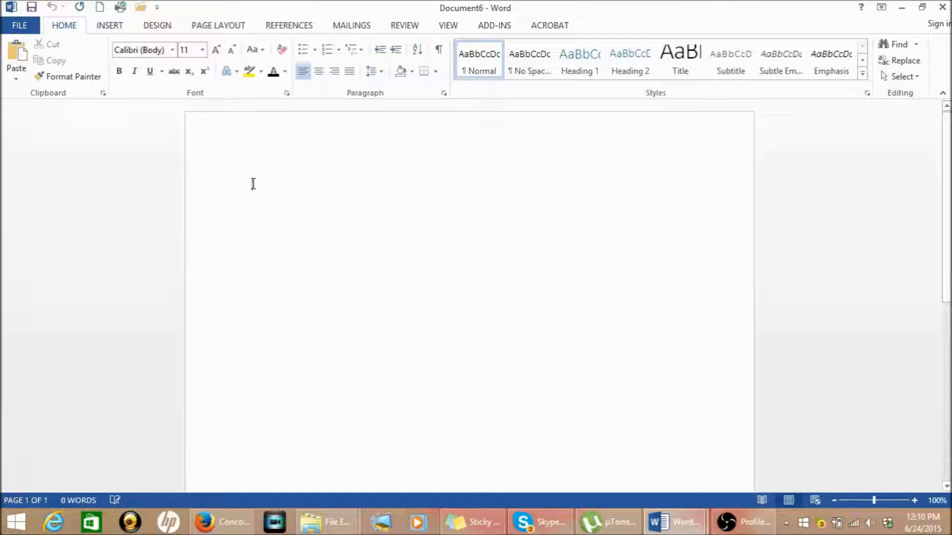
# Set the blank document's font to Times New Roman, size 12.
pyautogui.click(253, 184)
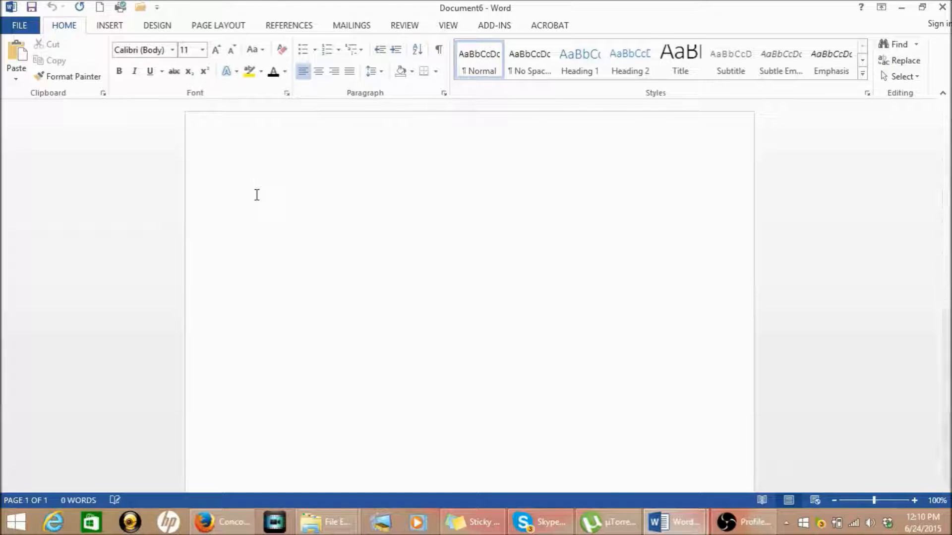
pyautogui.click(172, 49)
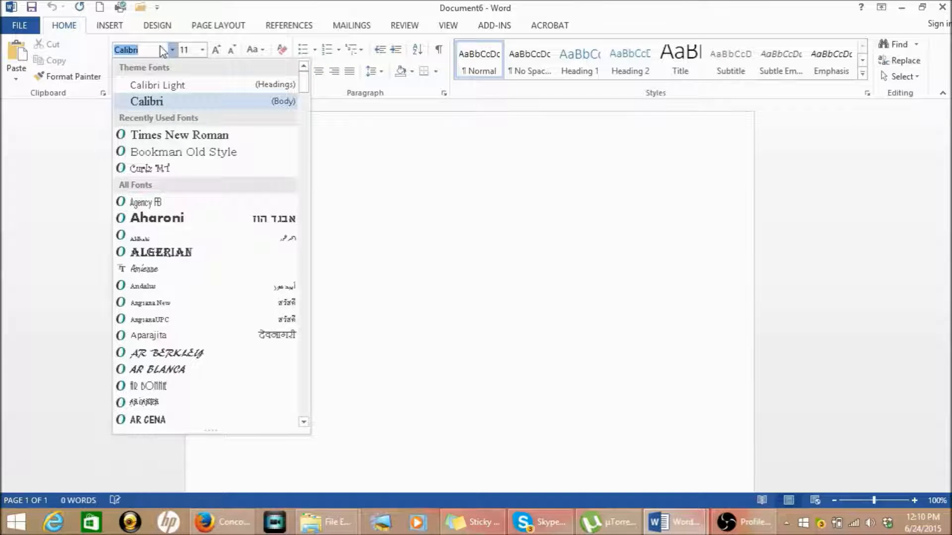
pyautogui.click(168, 135)
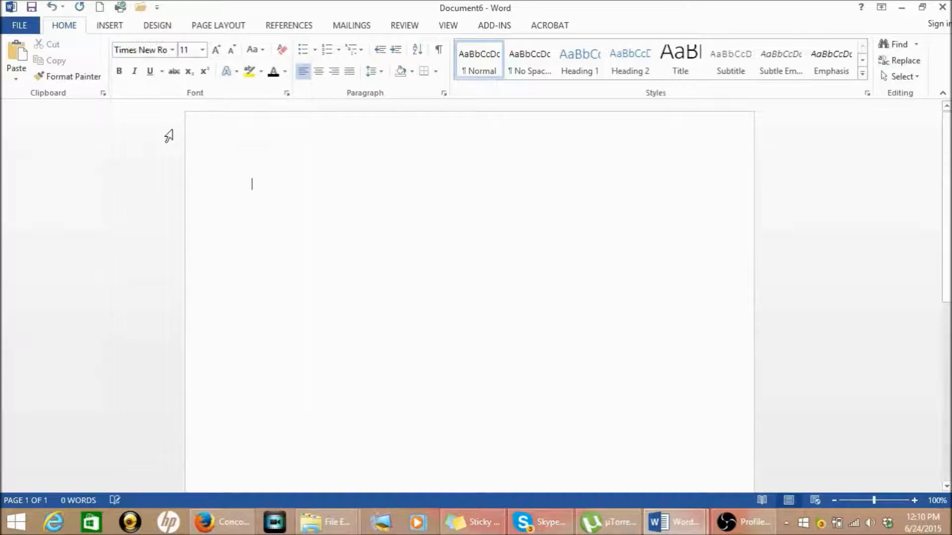
pyautogui.click(194, 49)
pyautogui.write('12')
pyautogui.press('Return')
pyautogui.press('ctrl')
pyautogui.press('ctrl')
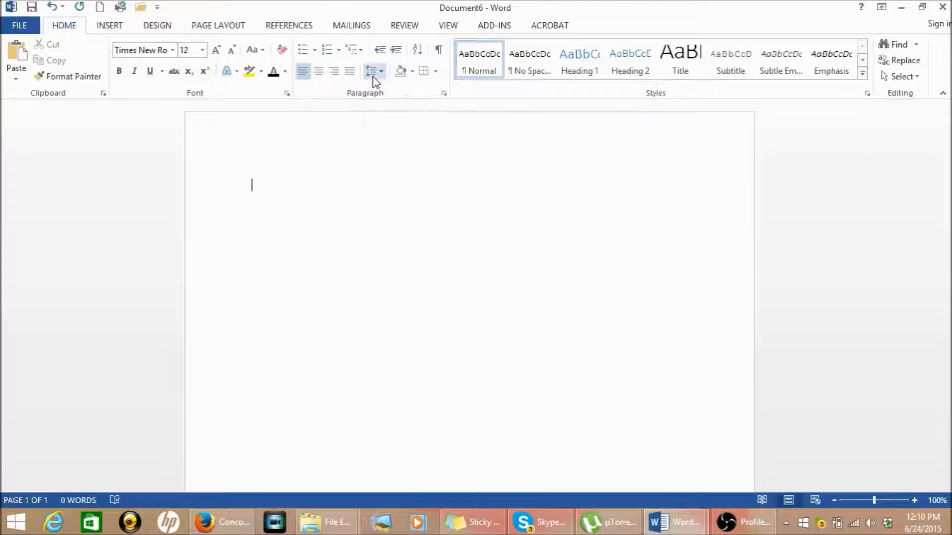
# Set the line spacing to 2.0 and the spacing after paragraphs to 0 pt.
pyautogui.click(373, 74)
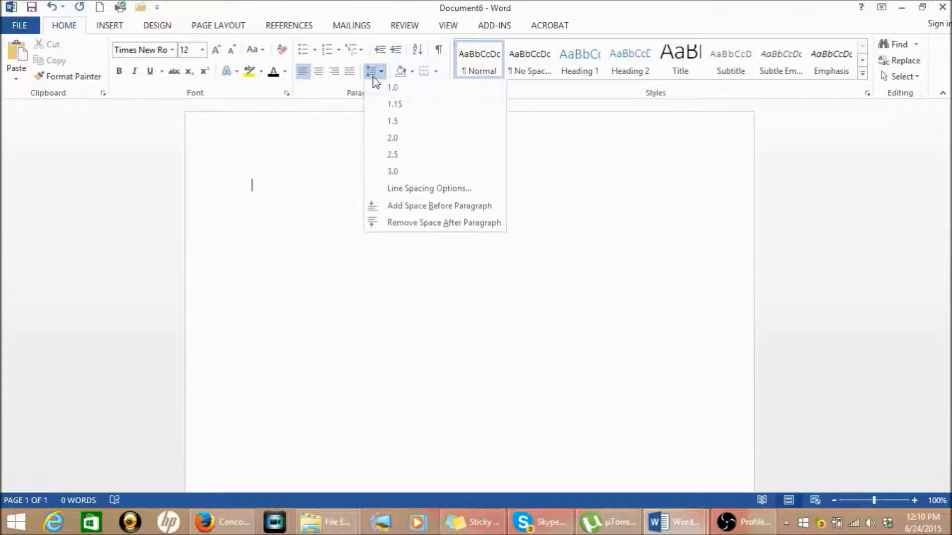
pyautogui.click(387, 137)
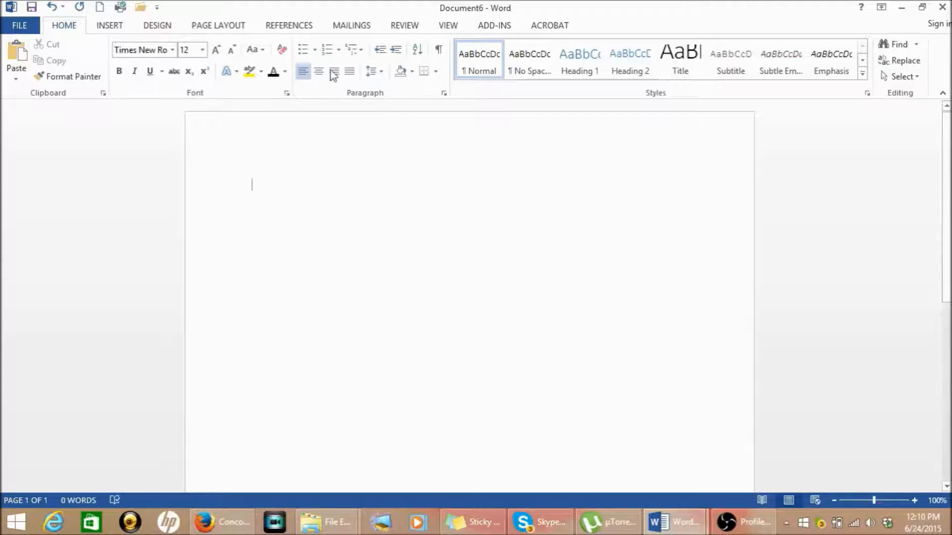
pyautogui.click(226, 27)
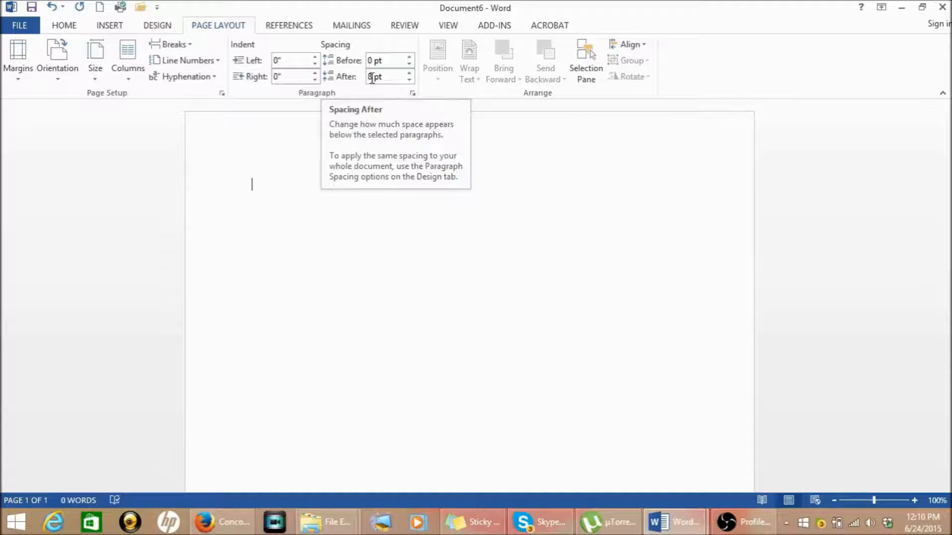
pyautogui.click(409, 73)
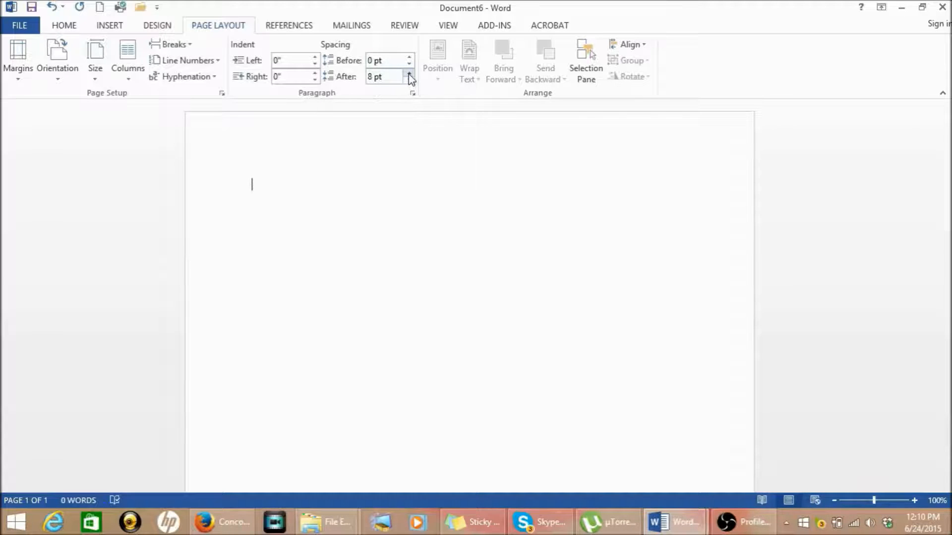
pyautogui.click(410, 80)
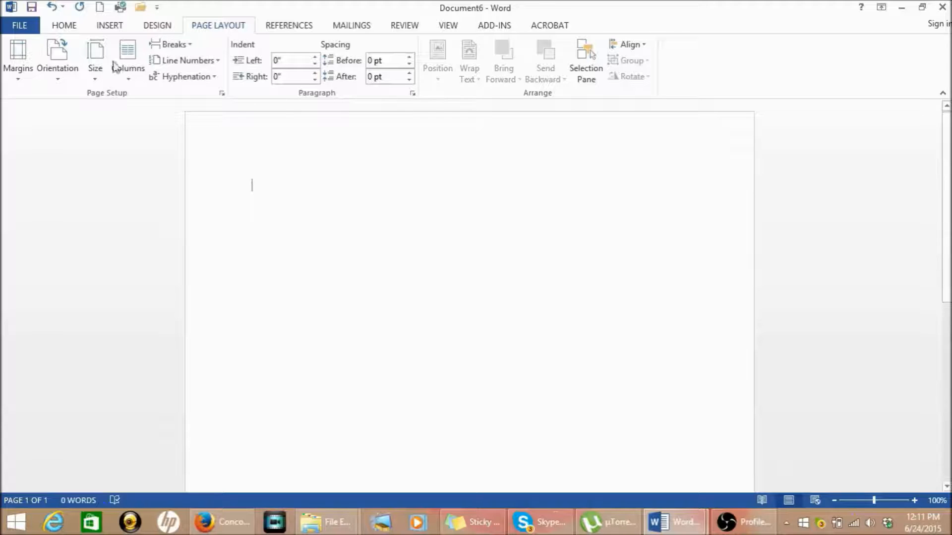
# Check the page margins against the Normal preset with 1" on all sides.
pyautogui.click(65, 26)
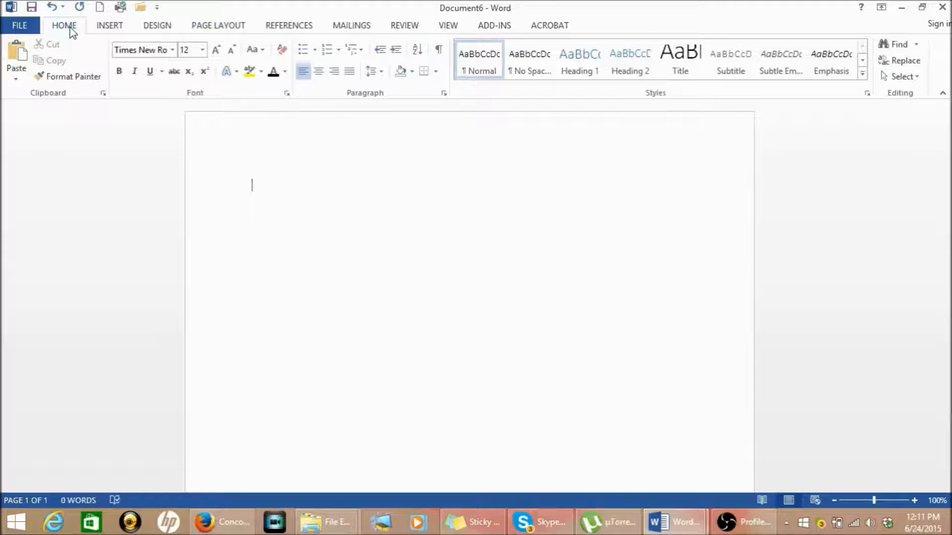
pyautogui.click(219, 26)
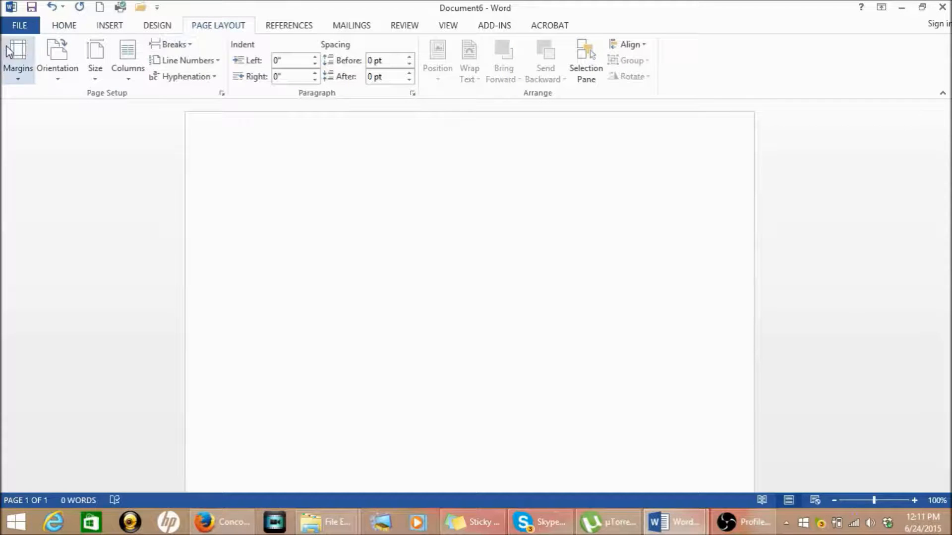
pyautogui.click(16, 67)
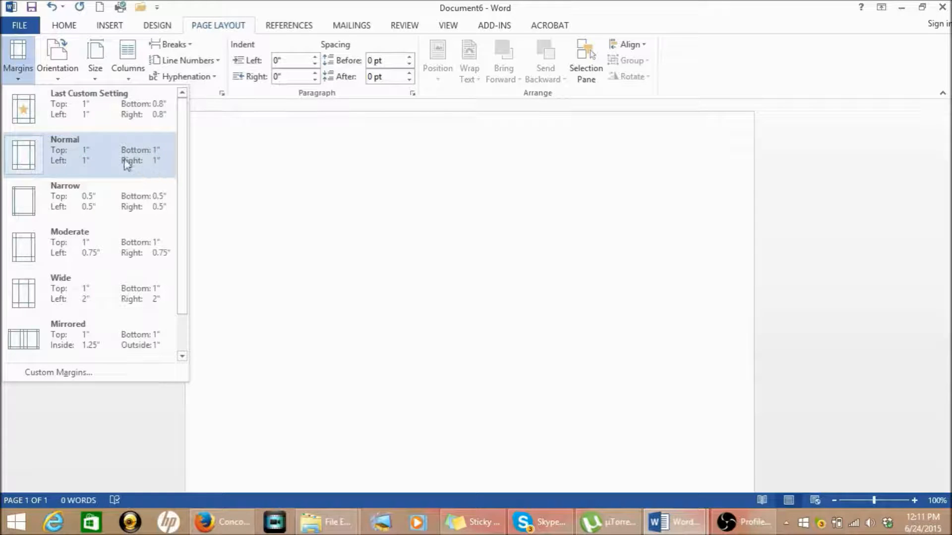
pyautogui.click(64, 26)
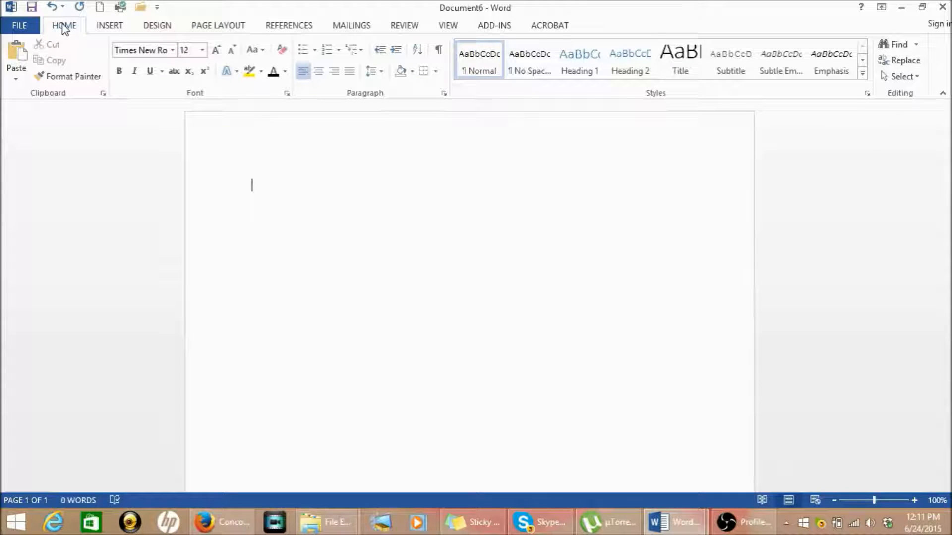
# Leave four blank lines at the page start and enter the title "How to Create an APA Formatted Title Page".
pyautogui.press('Return')
pyautogui.press('Return')
pyautogui.press('Return')
pyautogui.press('Return')
pyautogui.write('How to Creat')
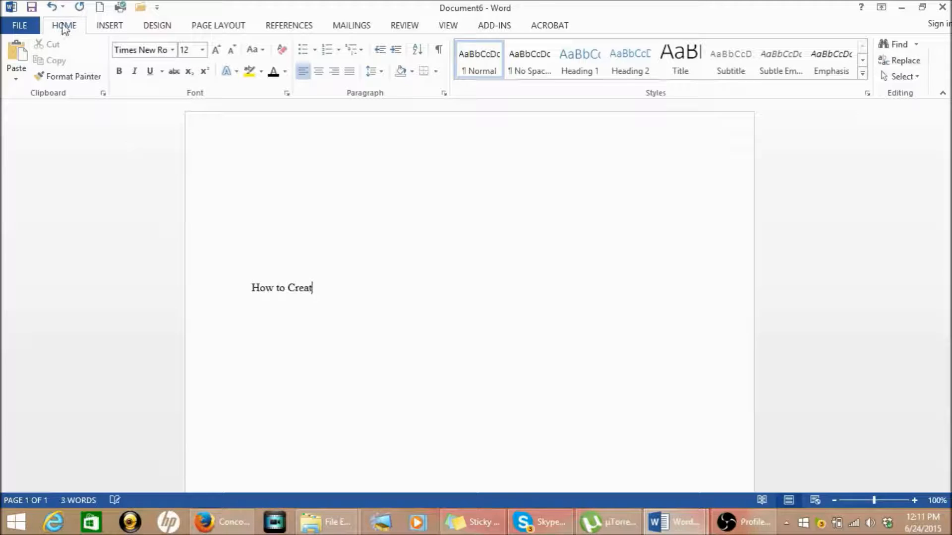
pyautogui.write('e an APA Formatte')
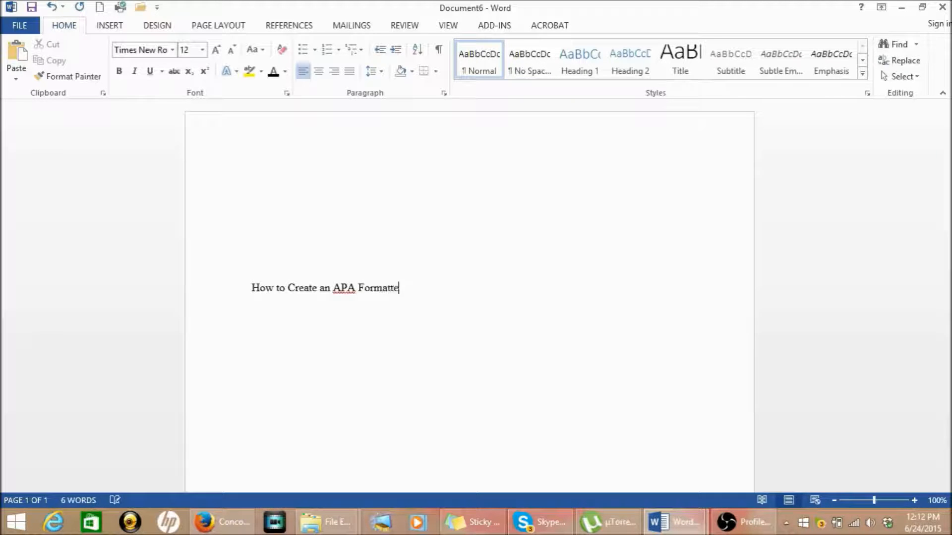
pyautogui.write('d Title Page')
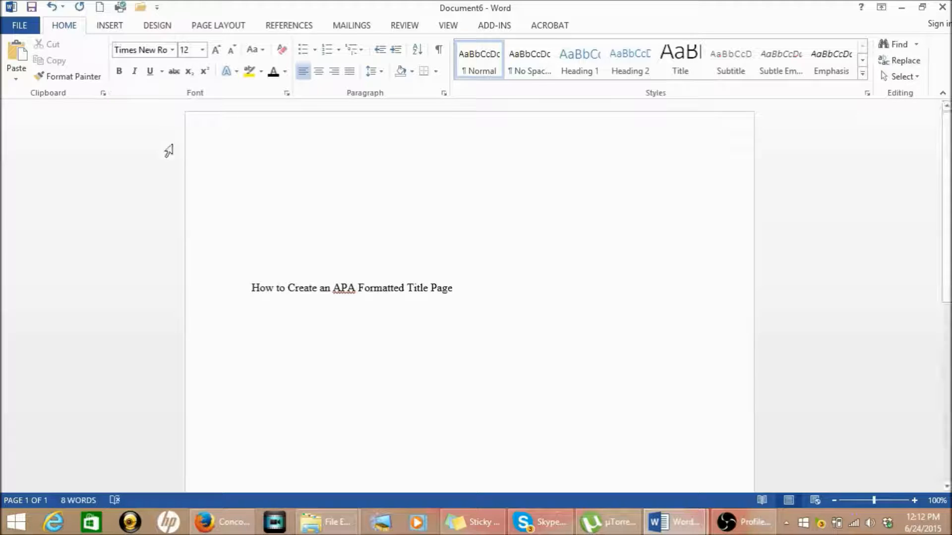
# Reword the title to read "How to Create a Title Page APA Format".
pyautogui.click(405, 287)
pyautogui.press('BackSpace')
pyautogui.press('BackSpace')
pyautogui.press('BackSpace')
pyautogui.press('BackSpace')
pyautogui.press('BackSpace')
pyautogui.press('BackSpace')
pyautogui.press('BackSpace')
pyautogui.press('BackSpace')
pyautogui.press('BackSpace')
pyautogui.press('BackSpace')
pyautogui.press('BackSpace')
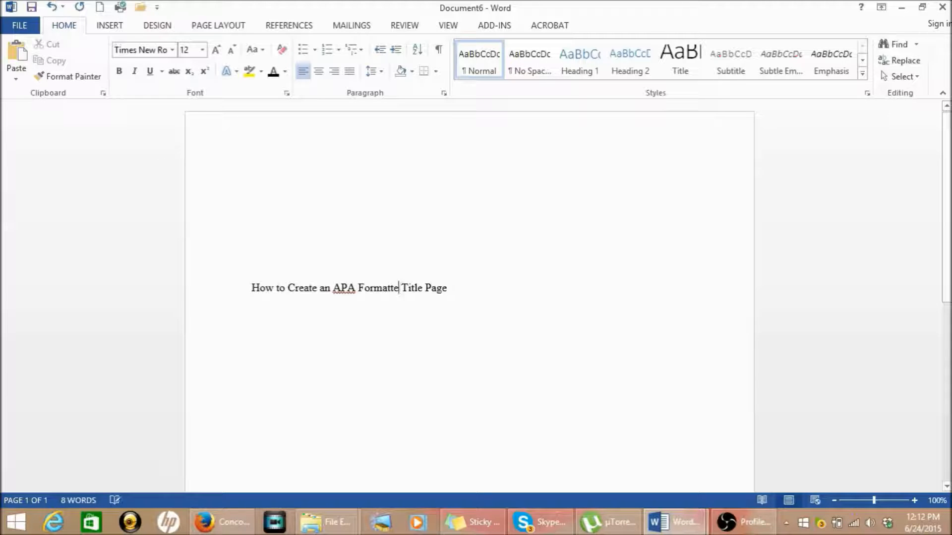
pyautogui.press('BackSpace')
pyautogui.press('BackSpace')
pyautogui.press('BackSpace')
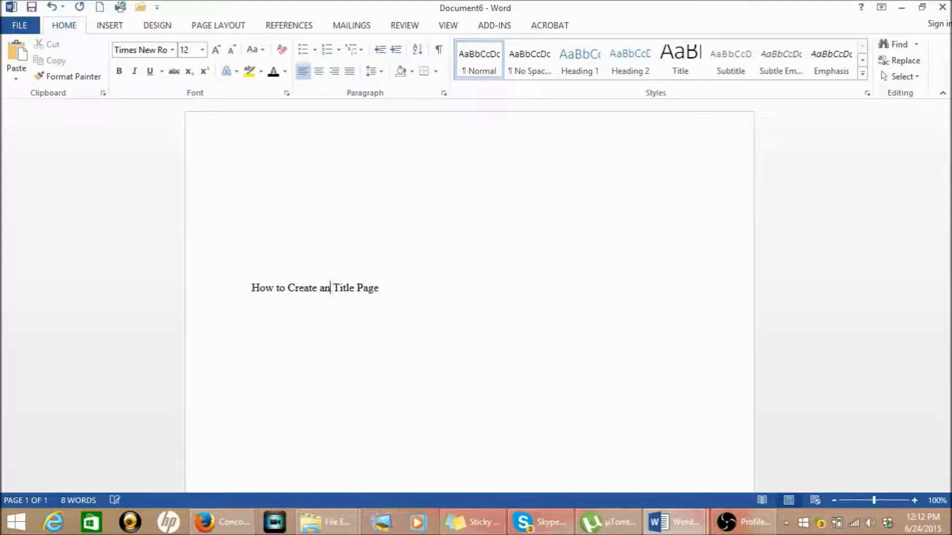
pyautogui.rightClick(384, 287)
pyautogui.press('Escape')
pyautogui.write('sss')
pyautogui.press('BackSpace')
pyautogui.press('BackSpace')
pyautogui.press('BackSpace')
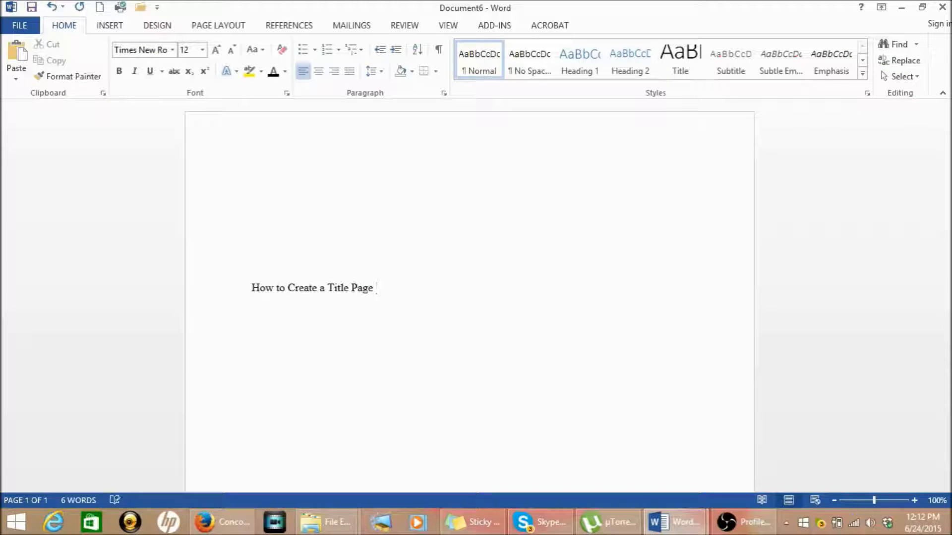
pyautogui.write('APA Format')
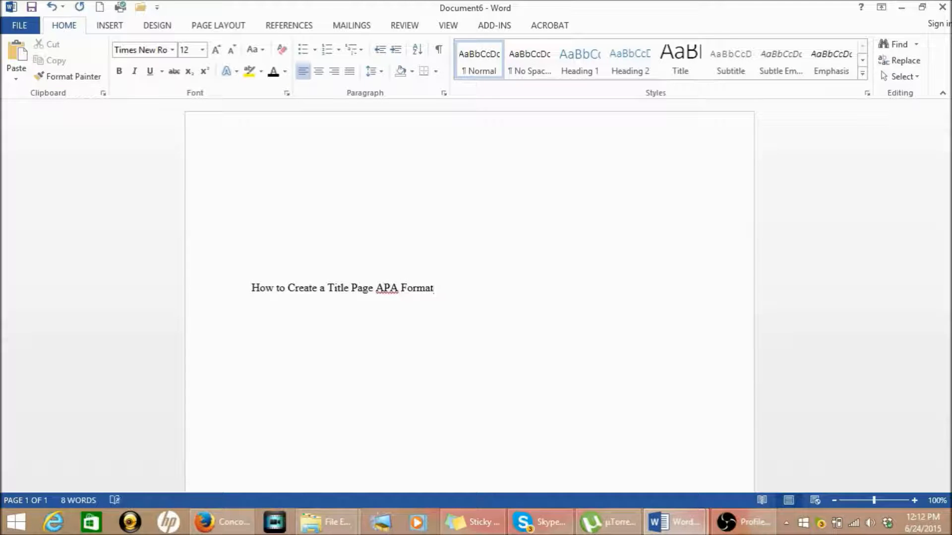
# Add the author's full name below the title, followed by "California State University, Stanislaus" on its own line.
pyautogui.press('Return')
pyautogui.write('Kathleen ')
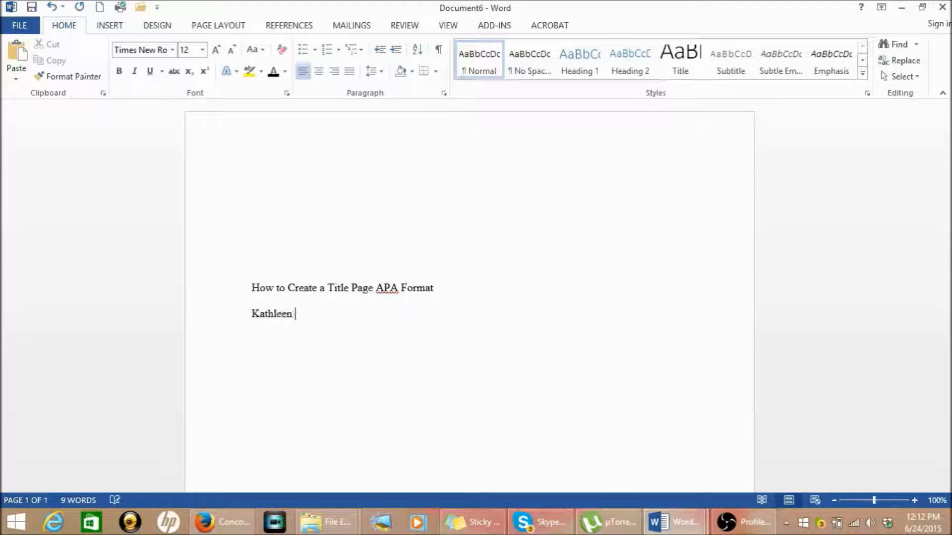
pyautogui.write('Hibbert')
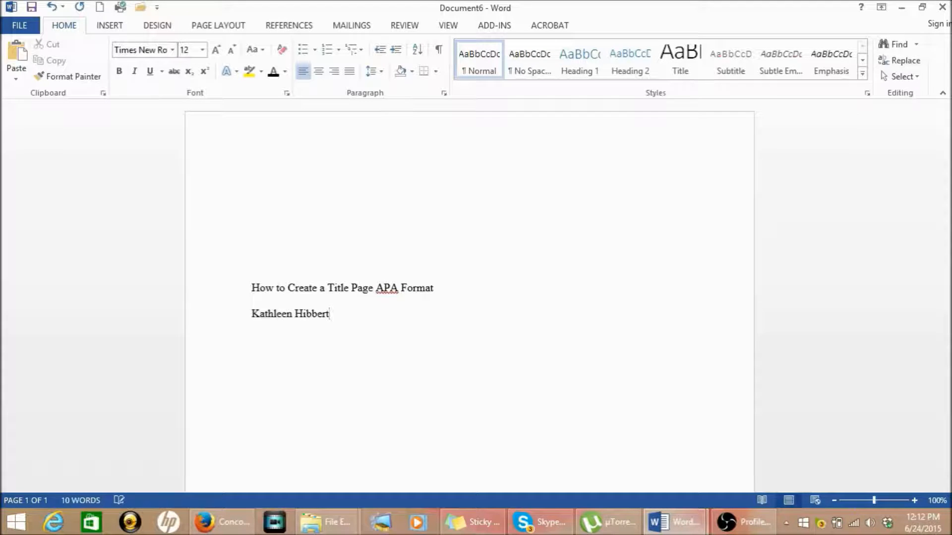
pyautogui.press('Return')
pyautogui.write('California State')
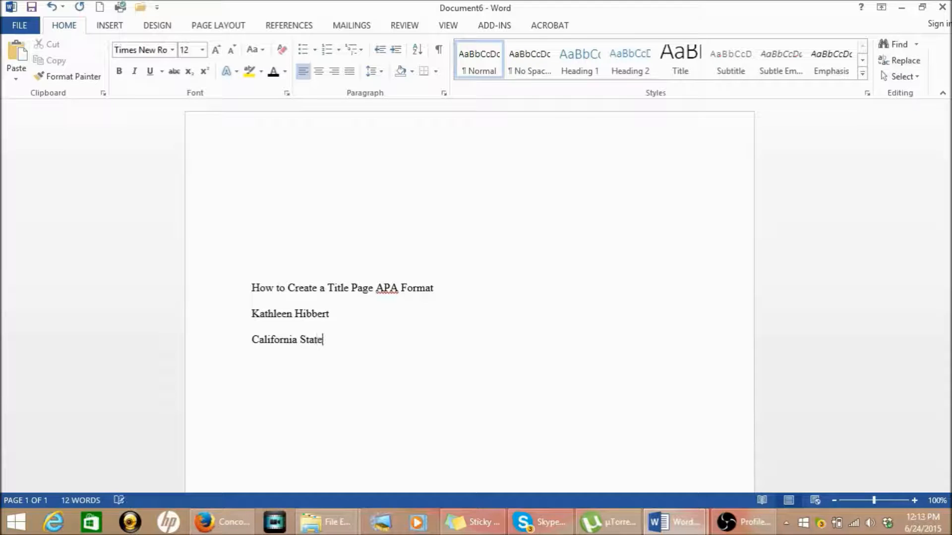
pyautogui.write(' University, Stani')
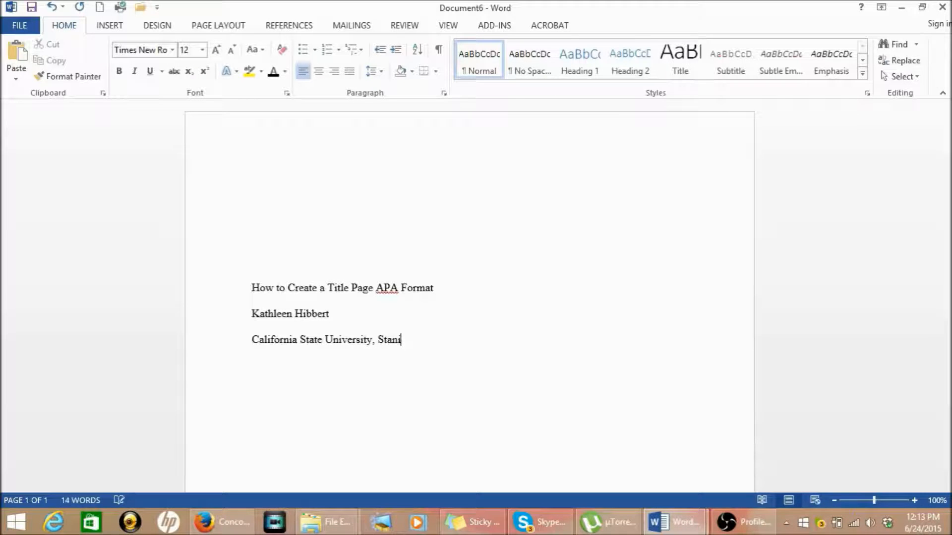
pyautogui.write('slaus')
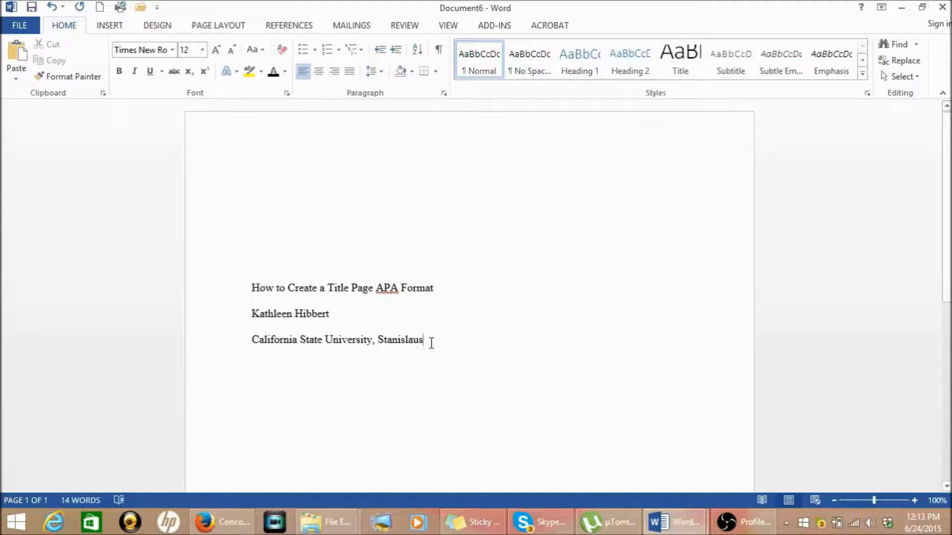
pyautogui.write('(')
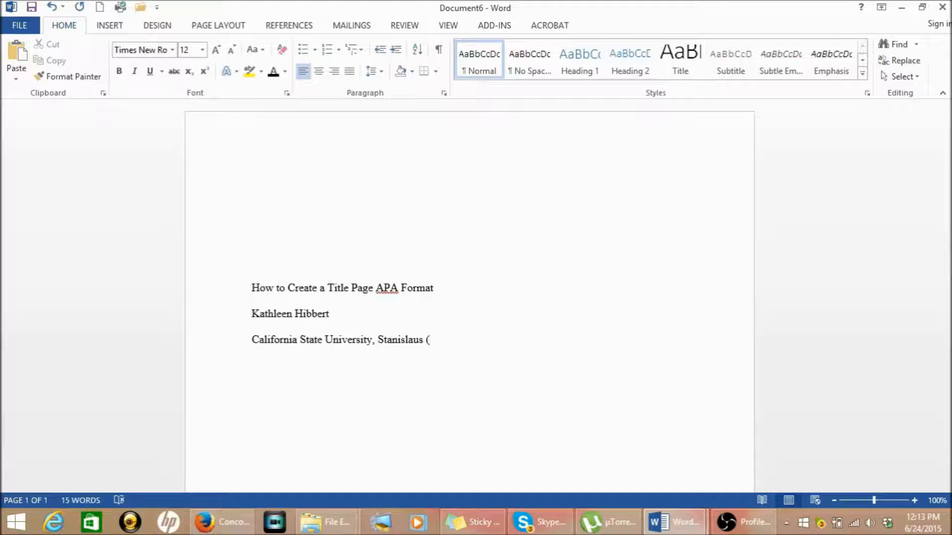
pyautogui.write('CSU stan')
pyautogui.write('islaus)')
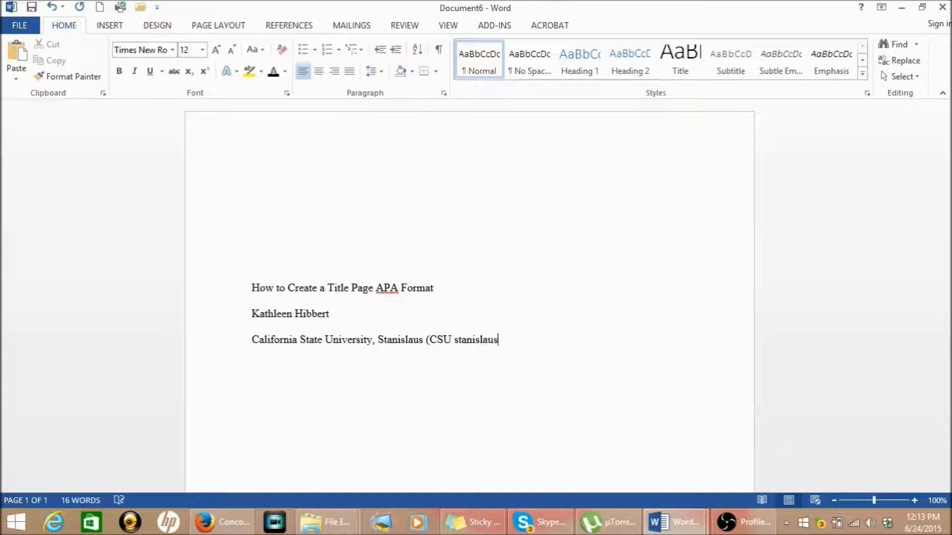
pyautogui.press('BackSpace')
pyautogui.press('BackSpace')
pyautogui.press('BackSpace')
pyautogui.press('BackSpace')
pyautogui.press('BackSpace')
pyautogui.press('BackSpace')
pyautogui.press('BackSpace')
pyautogui.press('BackSpace')
pyautogui.press('BackSpace')
pyautogui.press('BackSpace')
pyautogui.press('BackSpace')
pyautogui.press('BackSpace')
pyautogui.press('BackSpace')
pyautogui.press('BackSpace')
pyautogui.press('BackSpace')
pyautogui.press('BackSpace')
pyautogui.press('BackSpace')
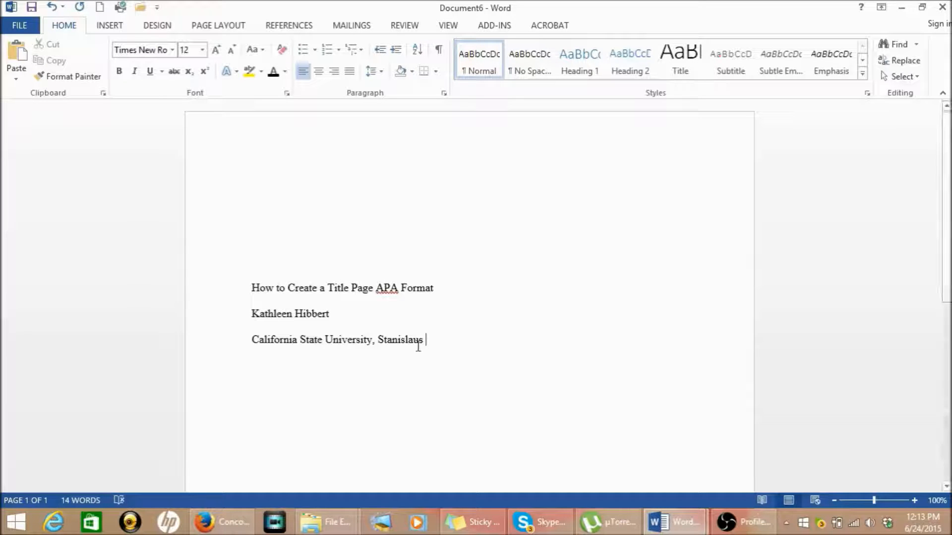
# Center the title, author name and university lines horizontally.
pyautogui.moveTo(430, 340); pyautogui.dragTo(234, 301)
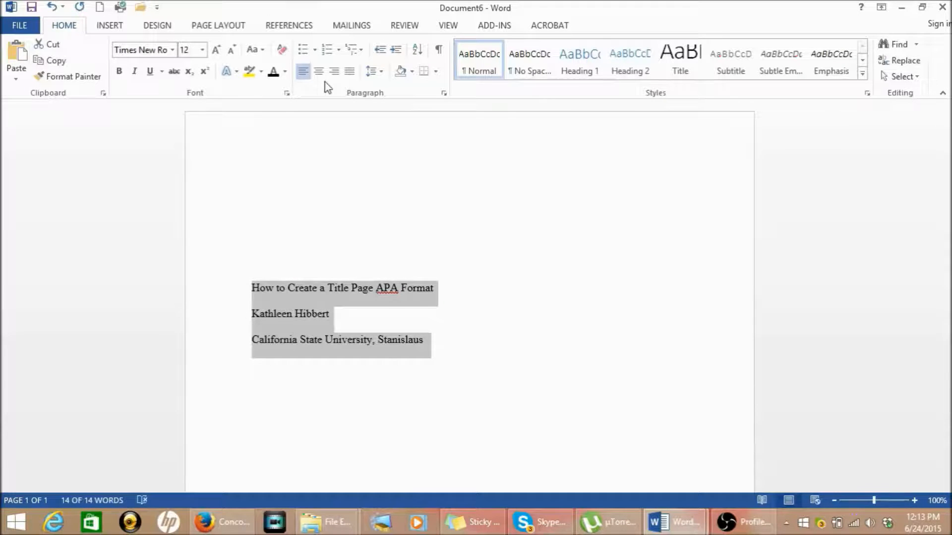
pyautogui.press('ctrl')
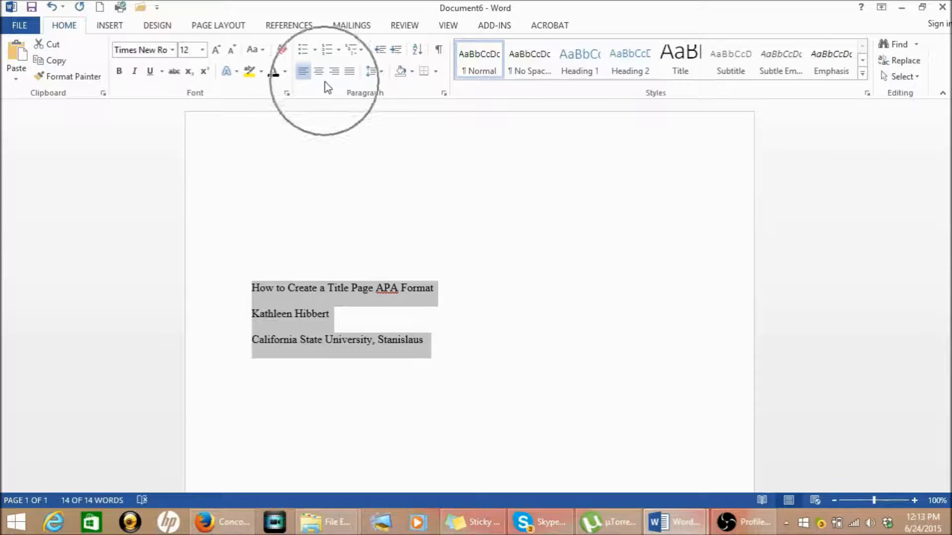
pyautogui.click(321, 75)
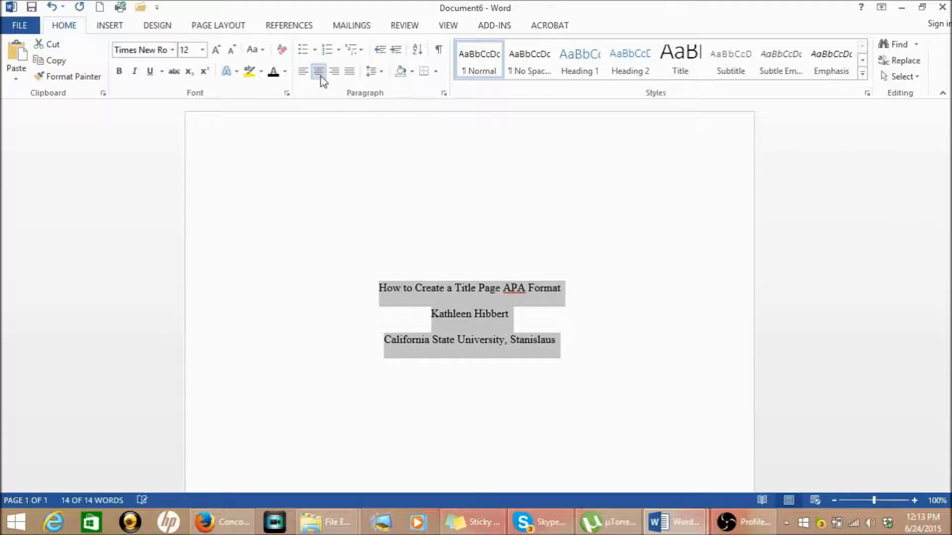
pyautogui.click(449, 313)
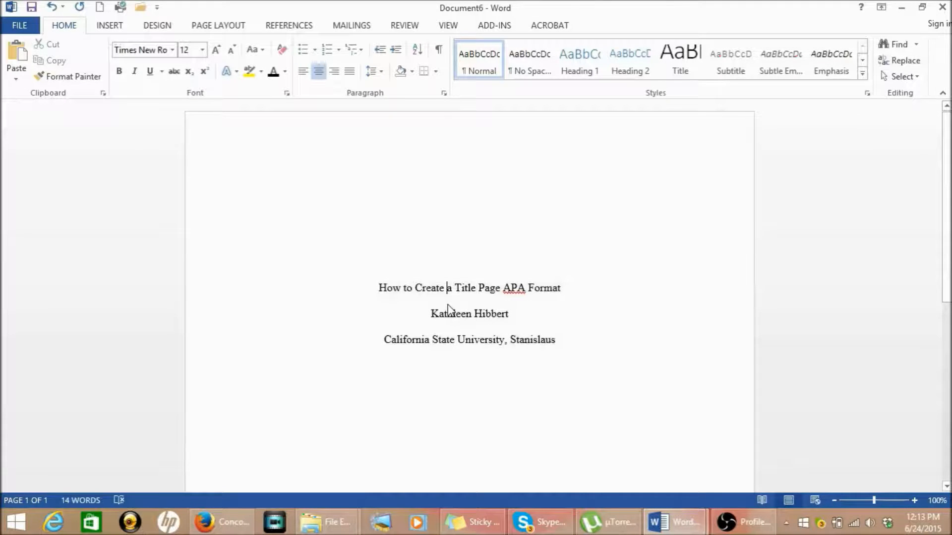
# Set the spacing after the title and author name paragraphs to 6 pt.
pyautogui.moveTo(378, 286); pyautogui.dragTo(502, 315)
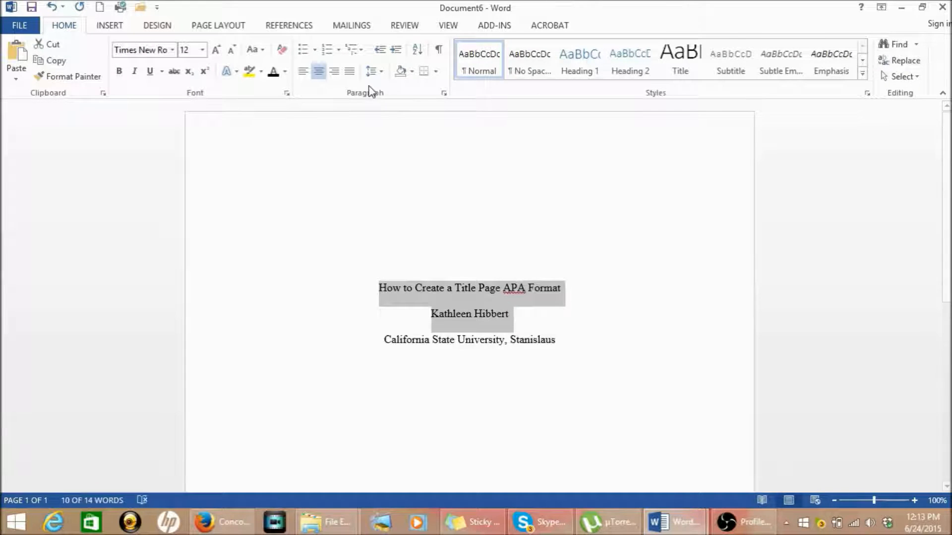
pyautogui.click(228, 26)
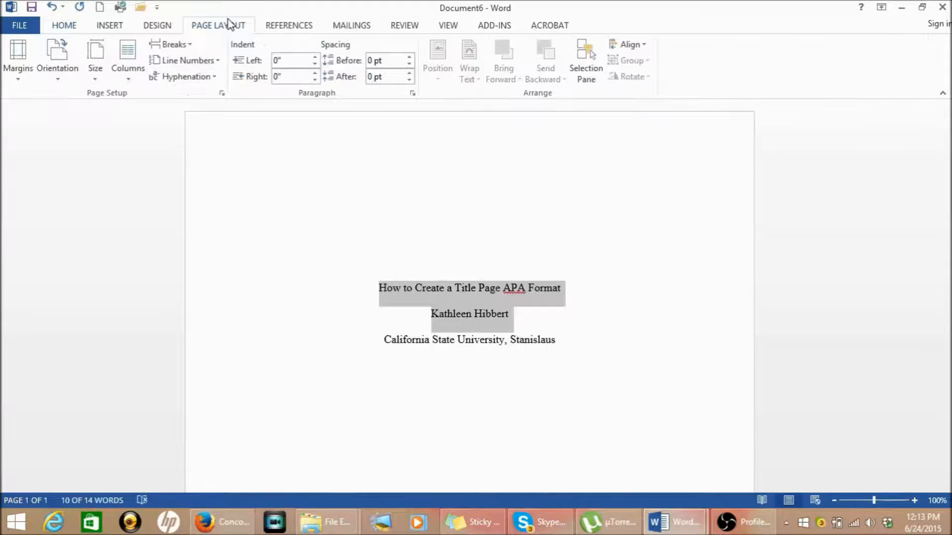
pyautogui.click(409, 73)
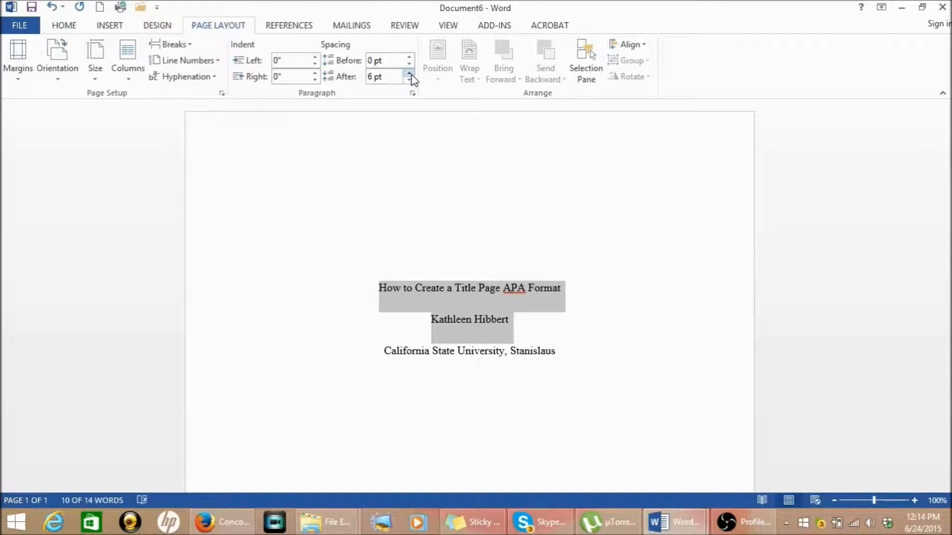
# Try a spacing of 36 pt after the title and author name paragraphs.
pyautogui.click(410, 74)
pyautogui.click(409, 74)
pyautogui.click(410, 73)
pyautogui.click(410, 74)
pyautogui.click(411, 75)
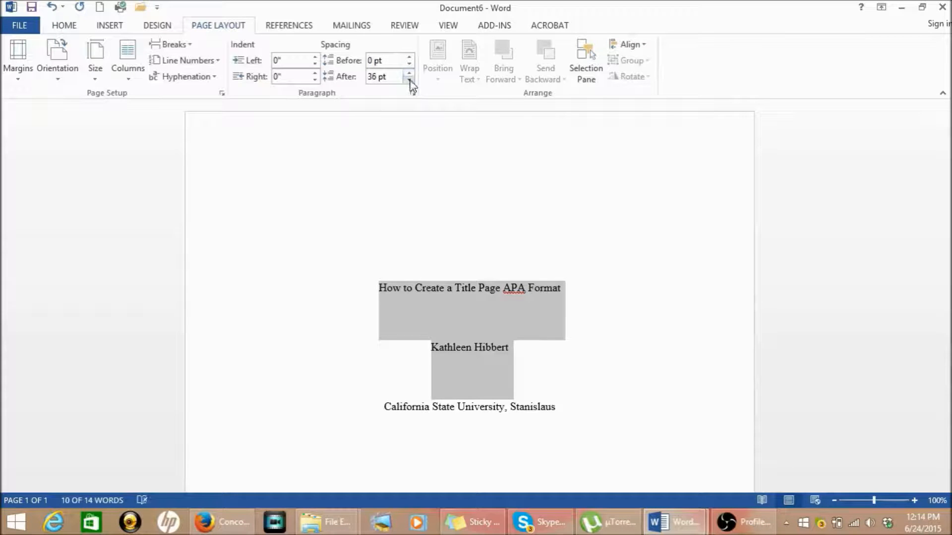
# Set the spacing after the title and author name paragraphs to 0 pt and deselect them.
pyautogui.click(410, 80)
pyautogui.click(410, 80)
pyautogui.click(410, 80)
pyautogui.click(410, 81)
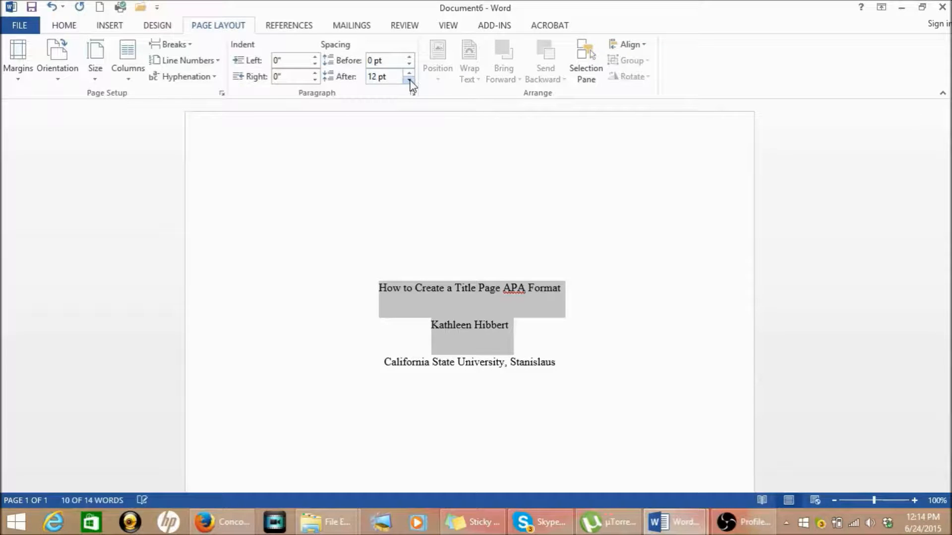
pyautogui.click(410, 80)
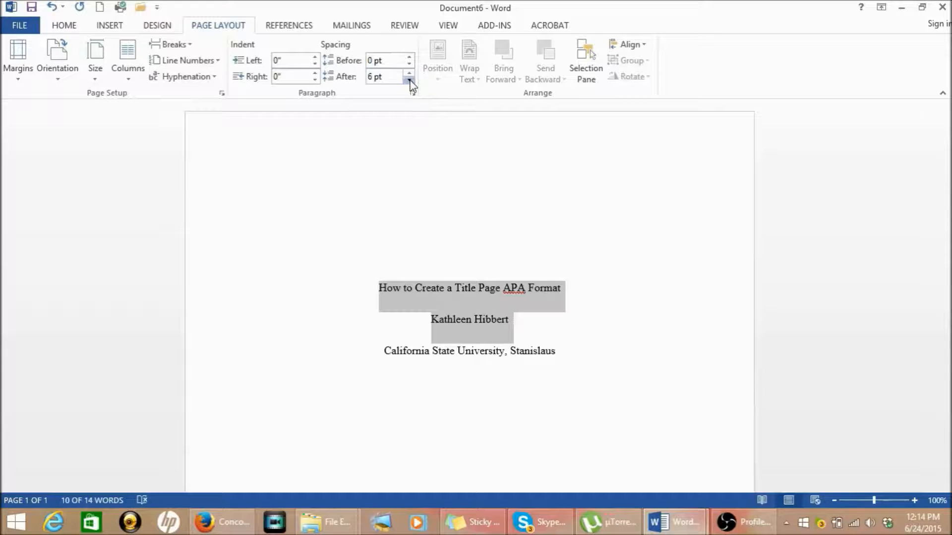
pyautogui.click(410, 80)
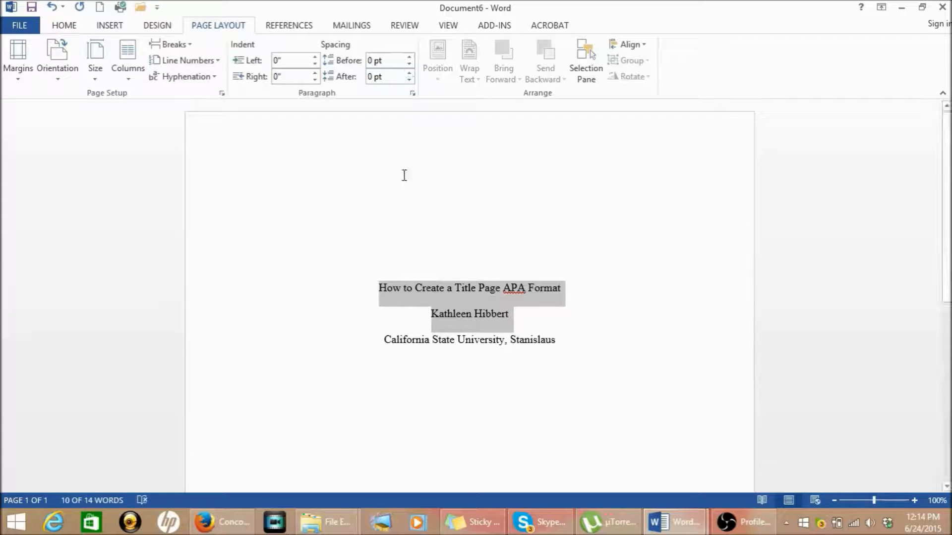
pyautogui.click(411, 199)
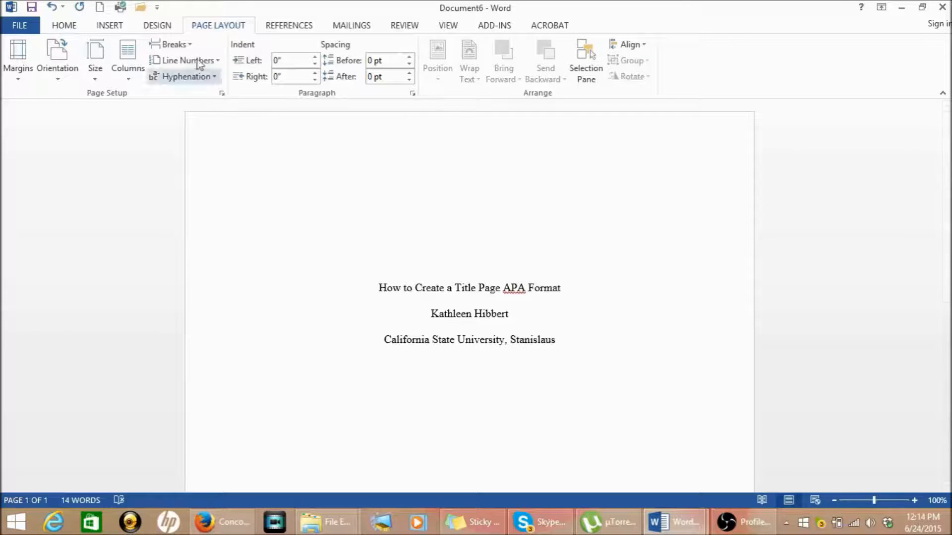
# Insert a Blank built-in header and enable a different header for the first page.
pyautogui.click(103, 31)
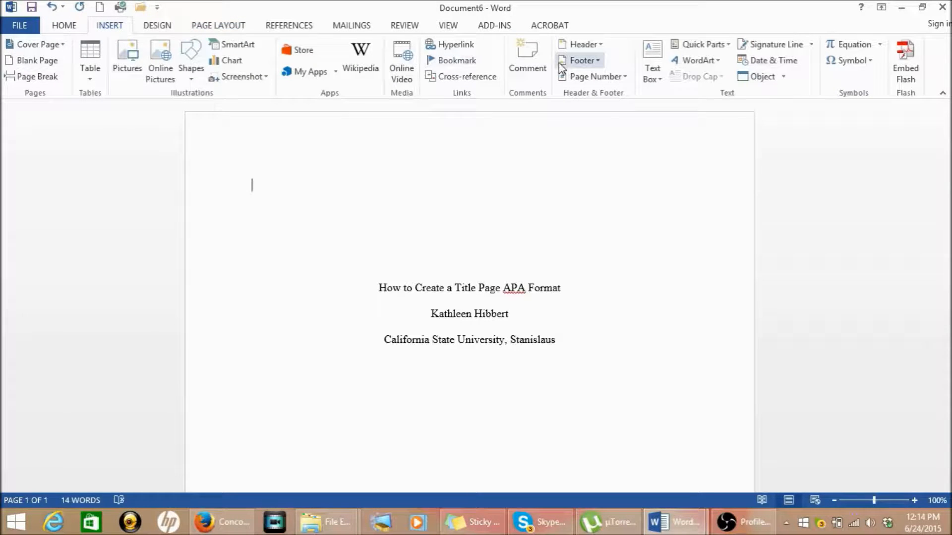
pyautogui.click(580, 44)
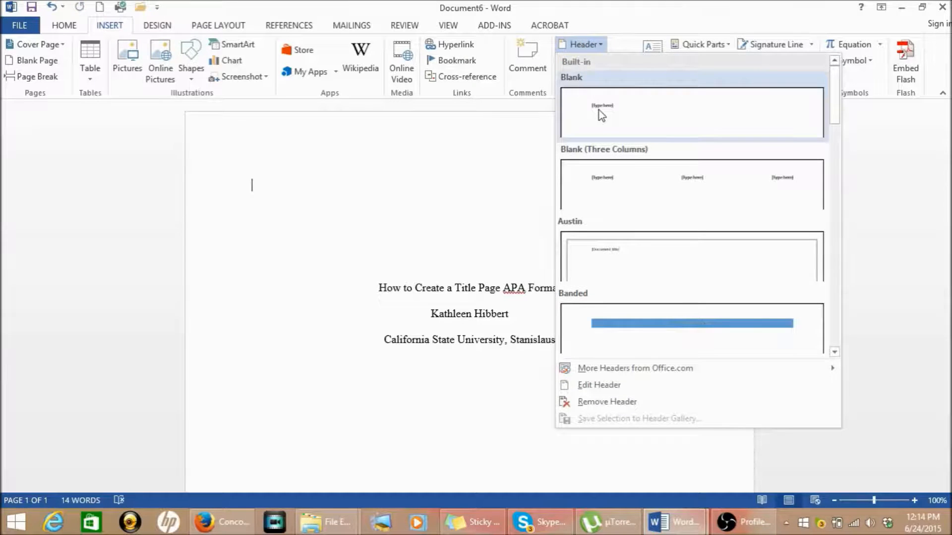
pyautogui.click(602, 113)
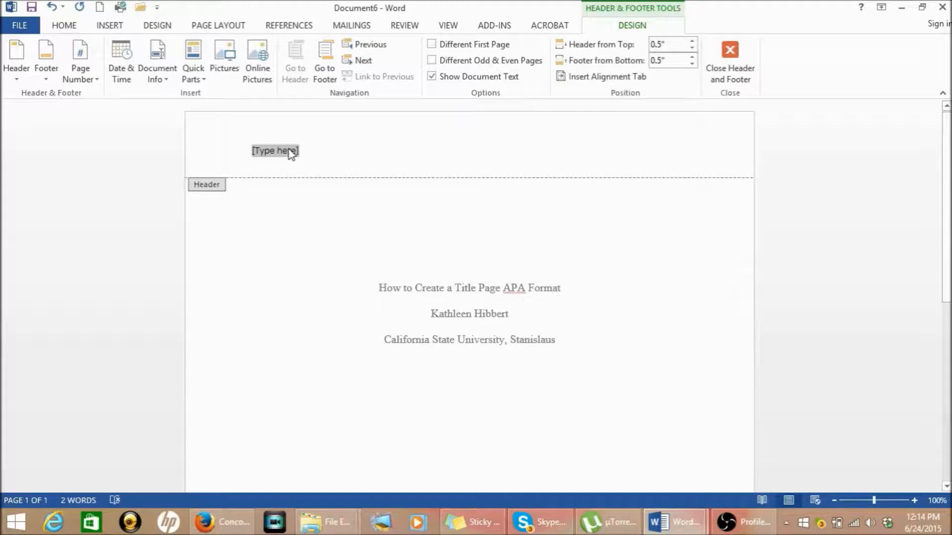
pyautogui.click(432, 44)
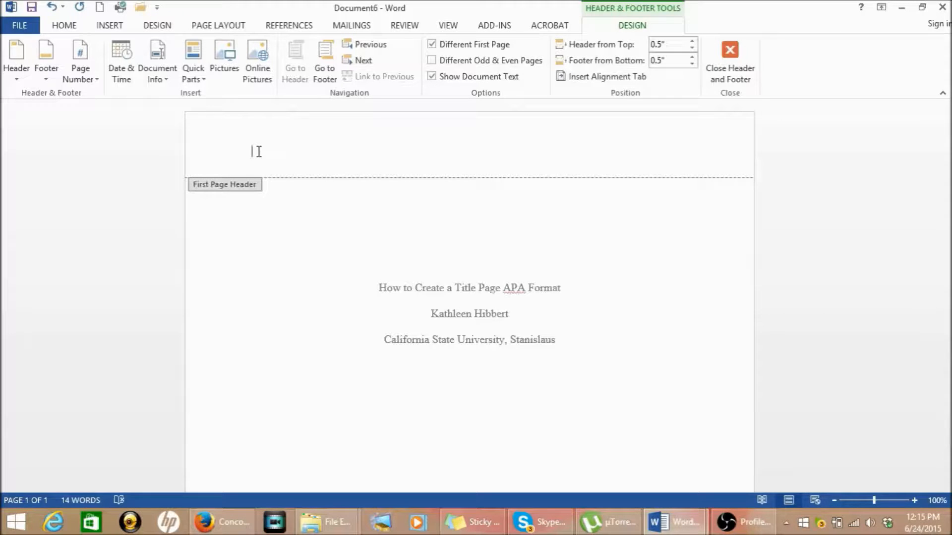
# Enter "Running head: APA TITLE PAGE" in the first page header.
pyautogui.write('Running head:')
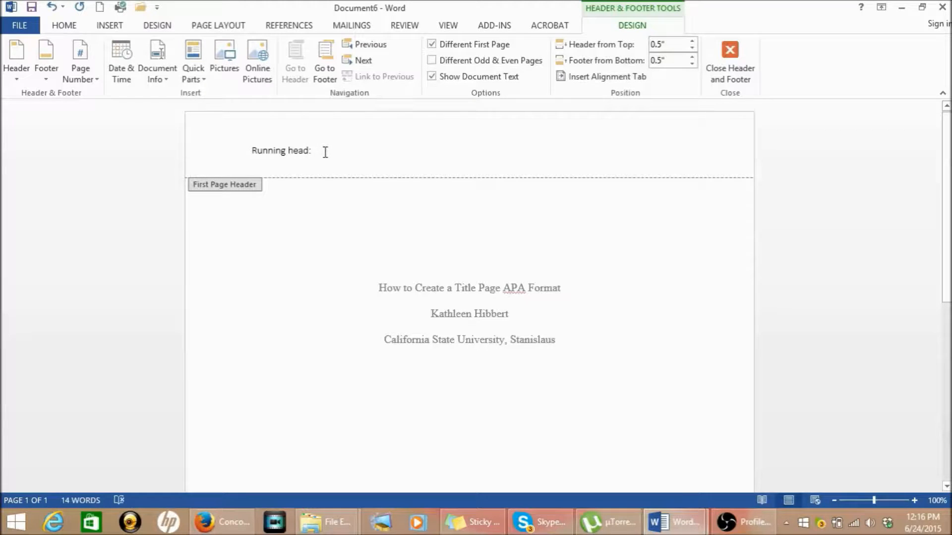
pyautogui.write('APA TITLE PAGE')
pyautogui.click(382, 169)
# Insert a Plain Number page number at the right margin of the first page header line.
pyautogui.press('Tab')
pyautogui.press('Tab')
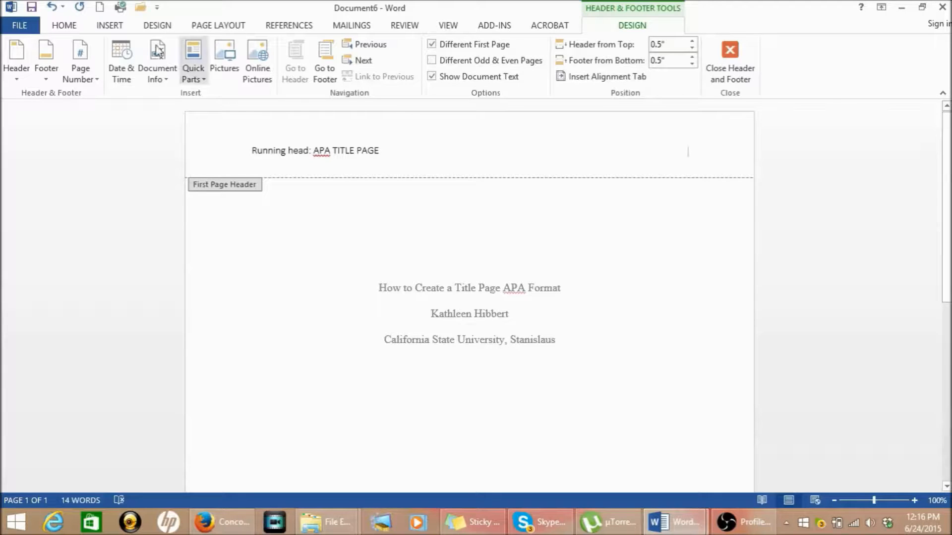
pyautogui.click(118, 28)
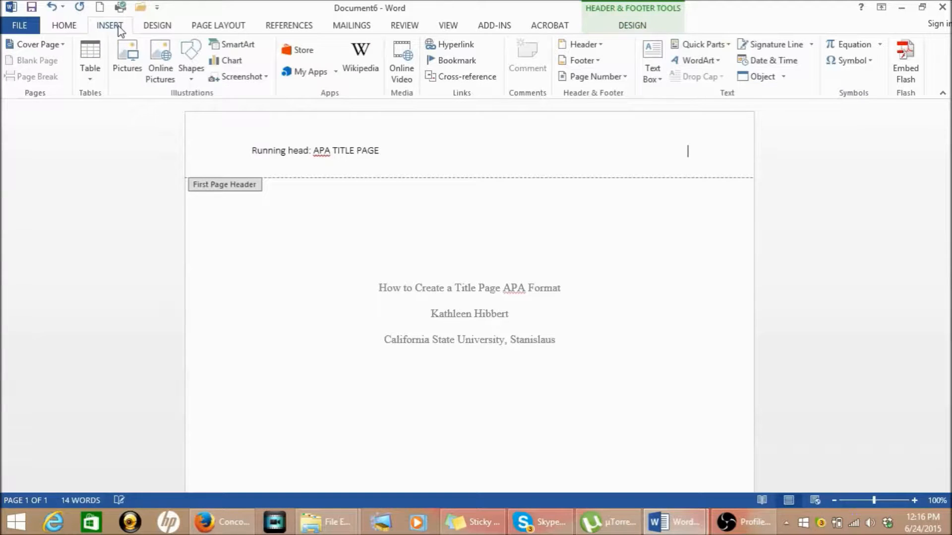
pyautogui.click(590, 82)
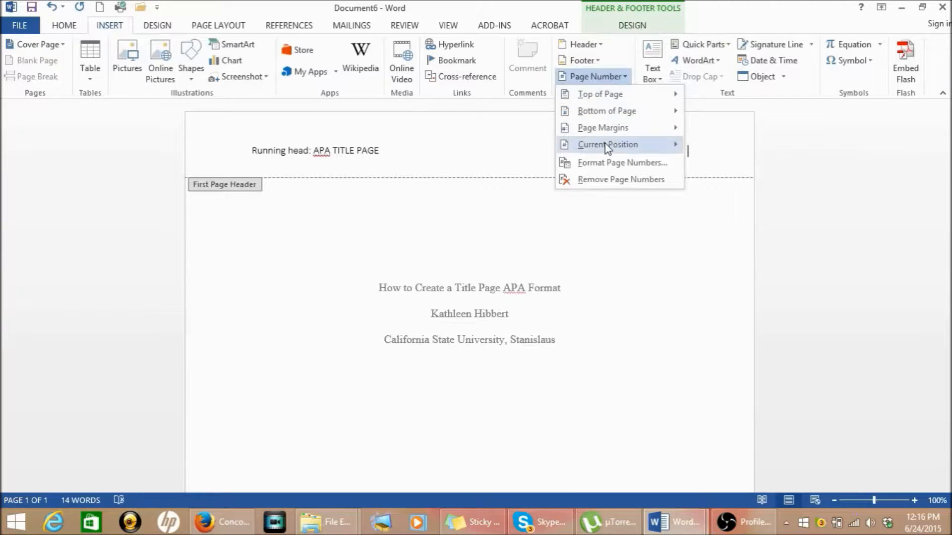
pyautogui.moveTo(607, 147)
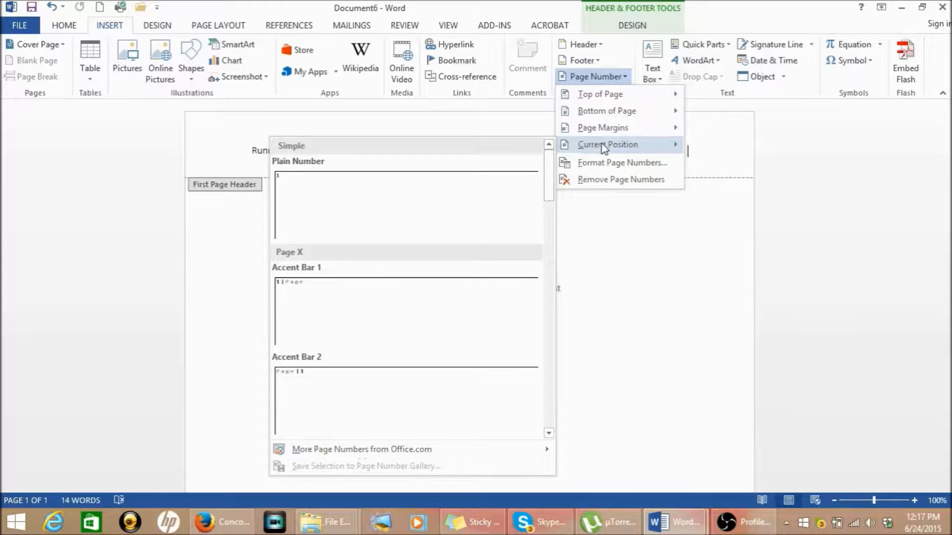
pyautogui.click(462, 209)
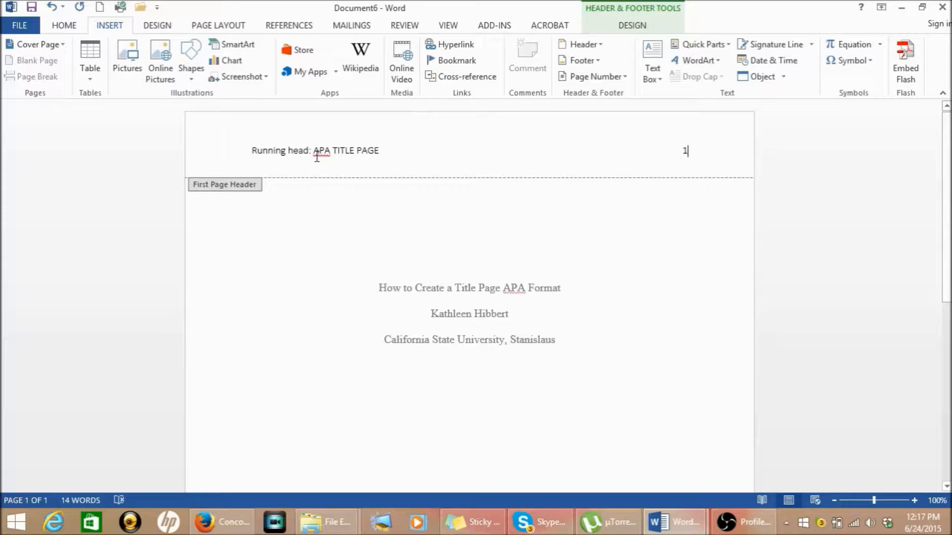
# Copy the text "APA TITLE PAGE" from the first page header.
pyautogui.moveTo(316, 151); pyautogui.dragTo(377, 151)
pyautogui.click(367, 153)
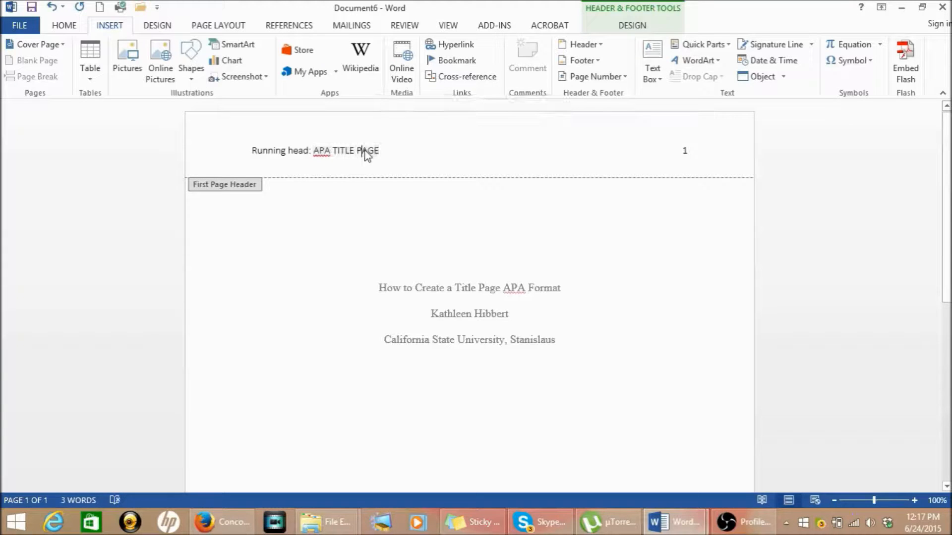
pyautogui.doubleClick(367, 154)
pyautogui.click(379, 150)
pyautogui.moveTo(380, 151); pyautogui.dragTo(320, 151)
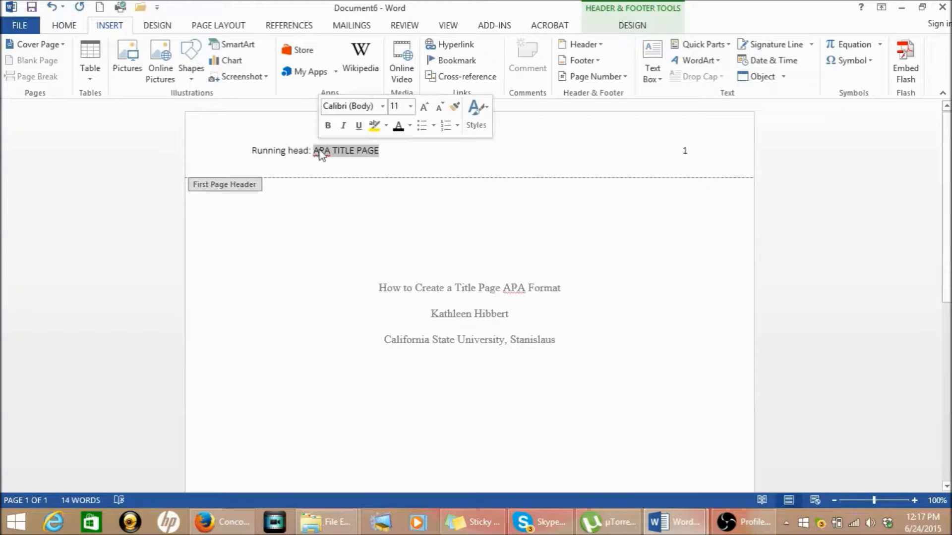
pyautogui.rightClick(320, 152)
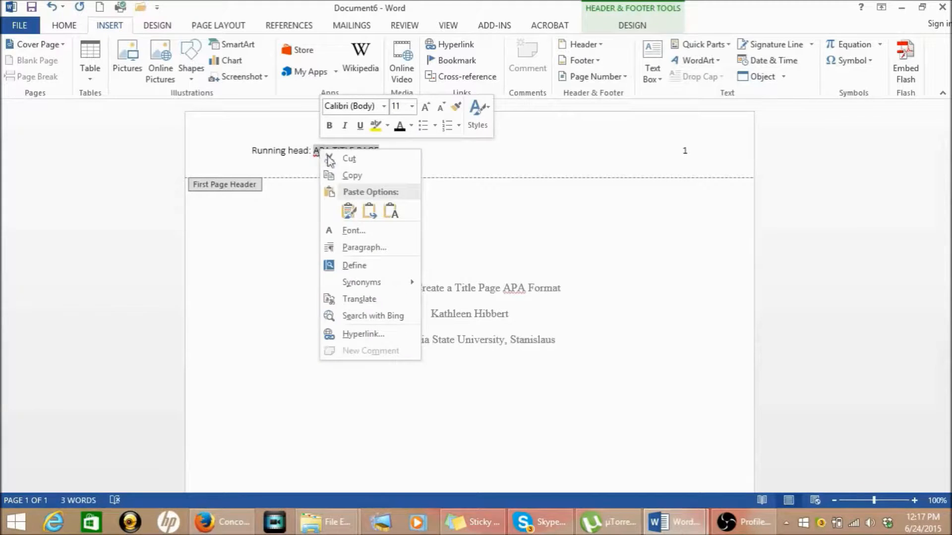
pyautogui.click(338, 175)
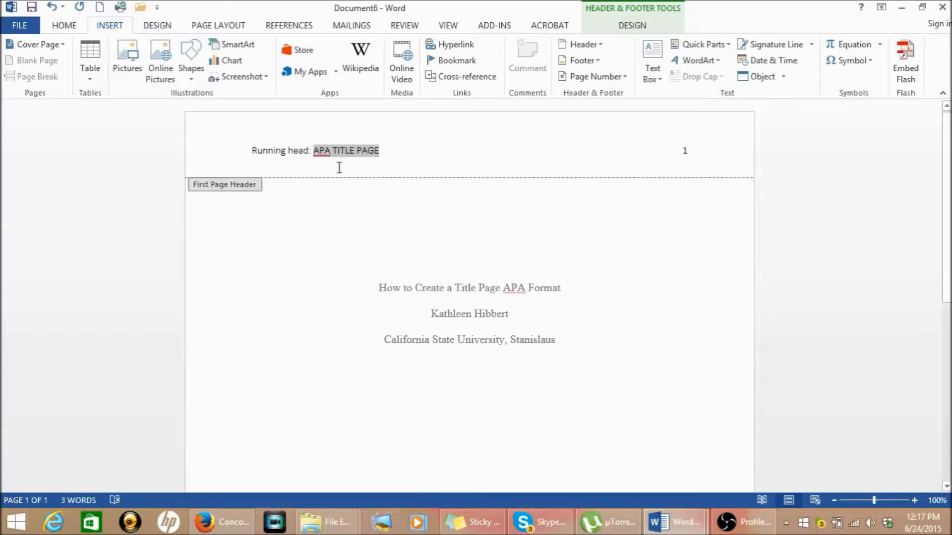
pyautogui.click(327, 152)
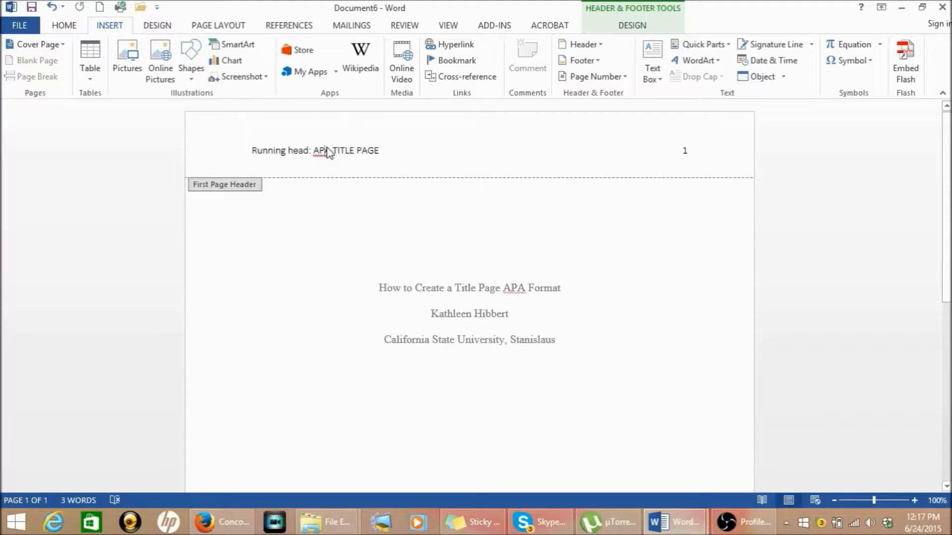
# Format the whole first page header line in Times New Roman, size 12, and return to the document body.
pyautogui.tripleClick(274, 152)
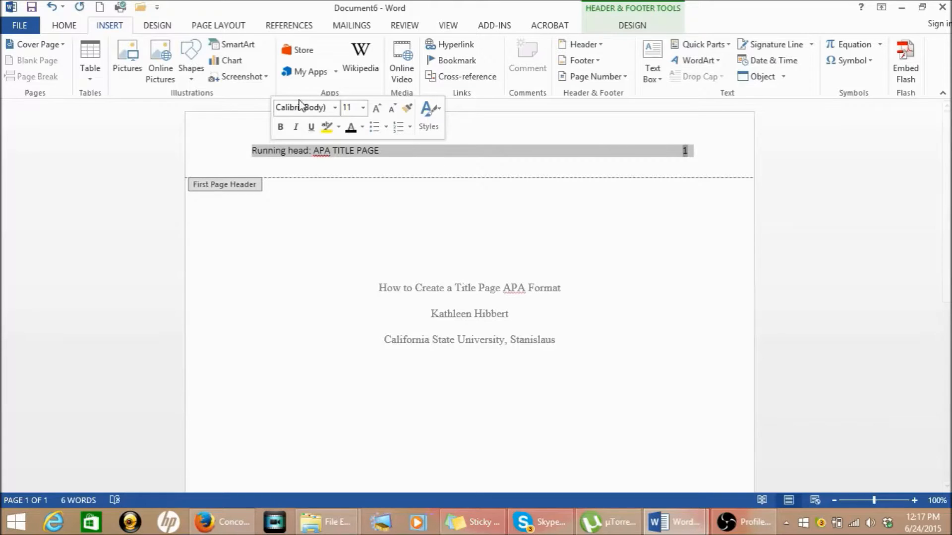
pyautogui.click(313, 150)
pyautogui.tripleClick(313, 151)
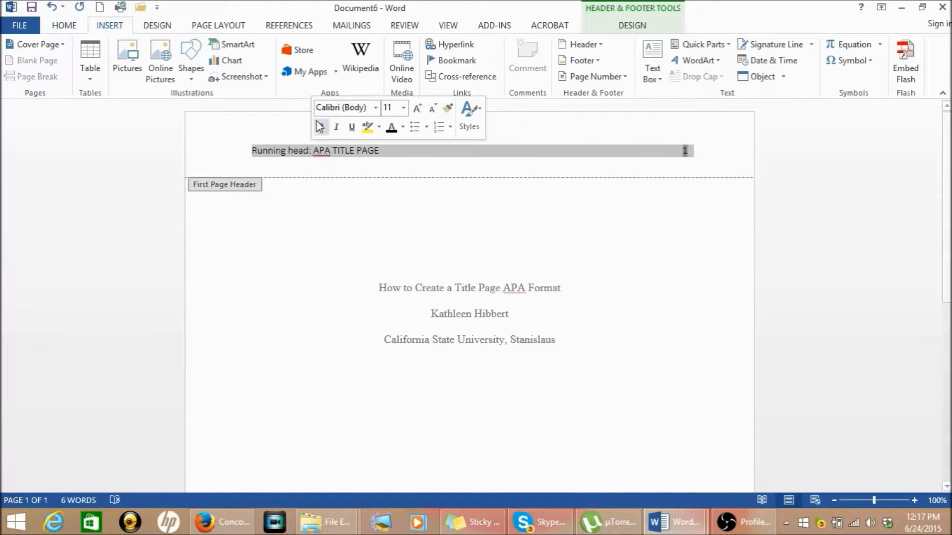
pyautogui.click(326, 109)
pyautogui.write('Times New Ro')
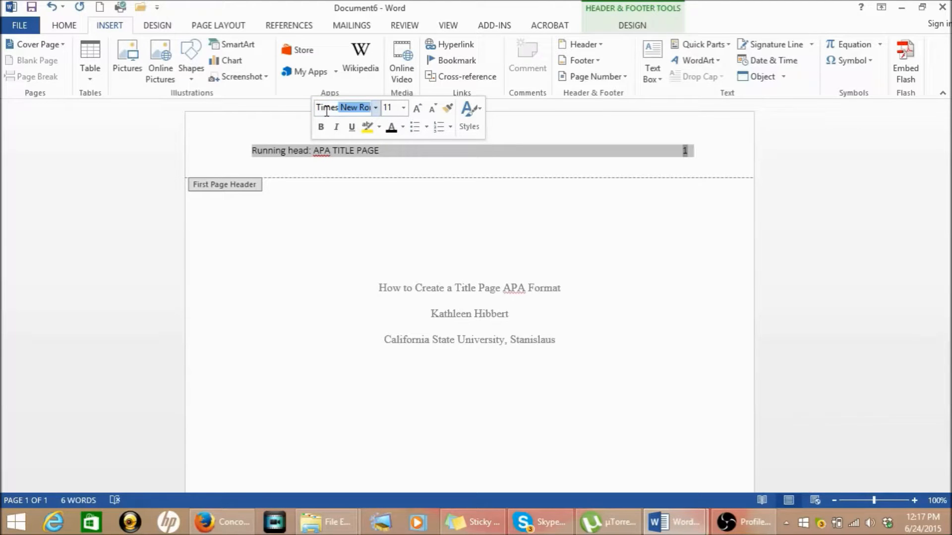
pyautogui.press('Tab')
pyautogui.write('12')
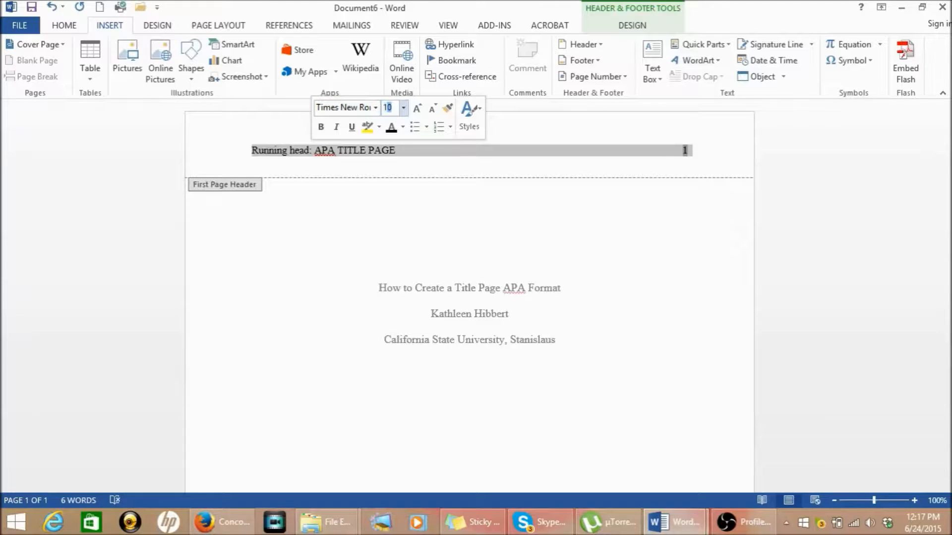
pyautogui.press('Return')
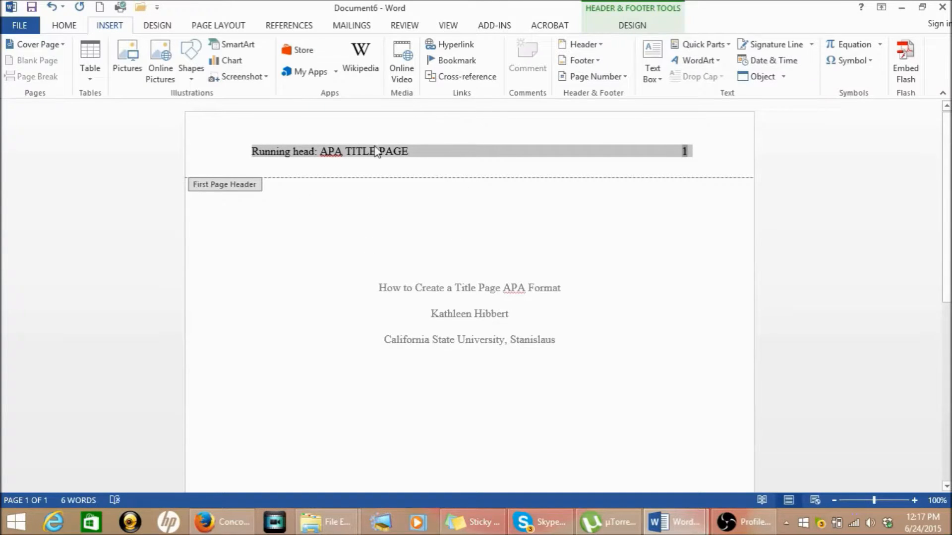
pyautogui.doubleClick(456, 391)
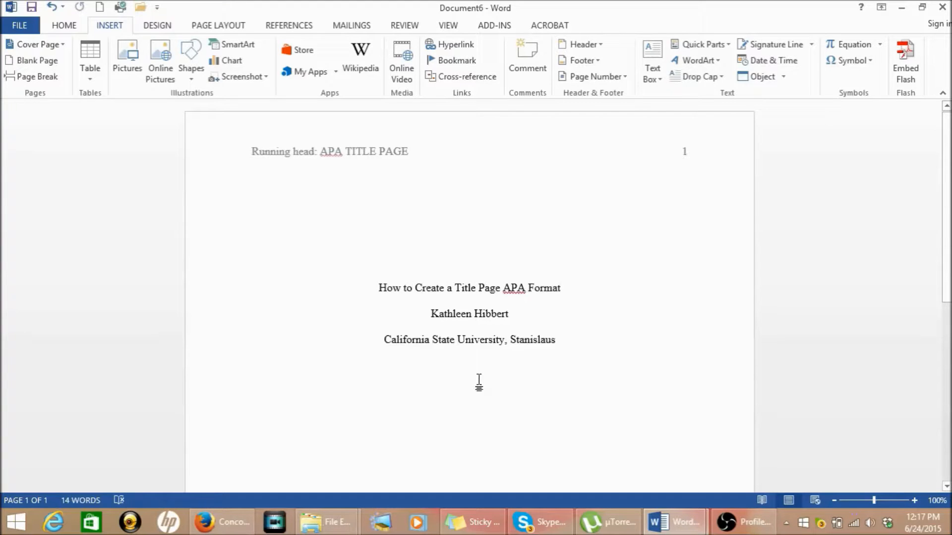
# Add blank lines below the university name until a second page starts.
pyautogui.click(581, 353)
pyautogui.press('Return')
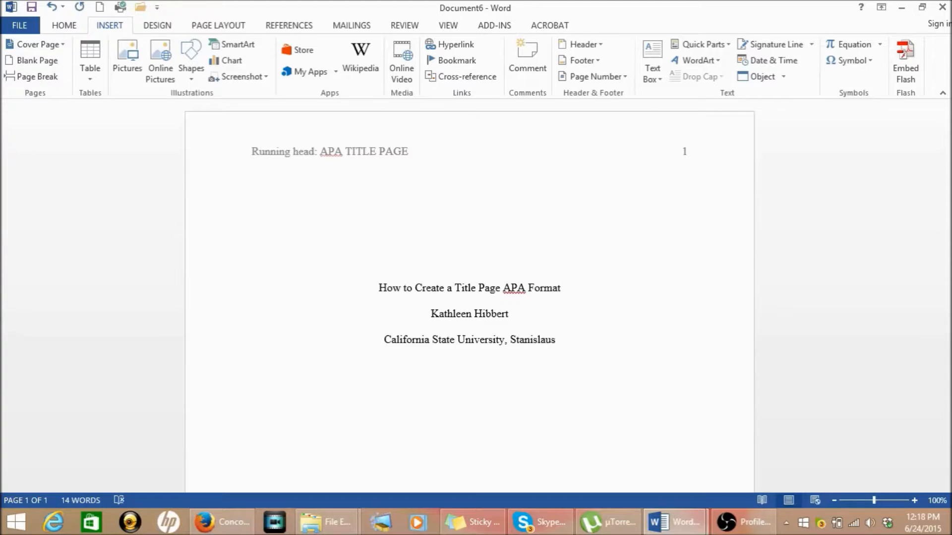
pyautogui.press('Return')
pyautogui.press('Return')
pyautogui.press('Return')
pyautogui.press('Return')
pyautogui.press('Return')
pyautogui.press('Return')
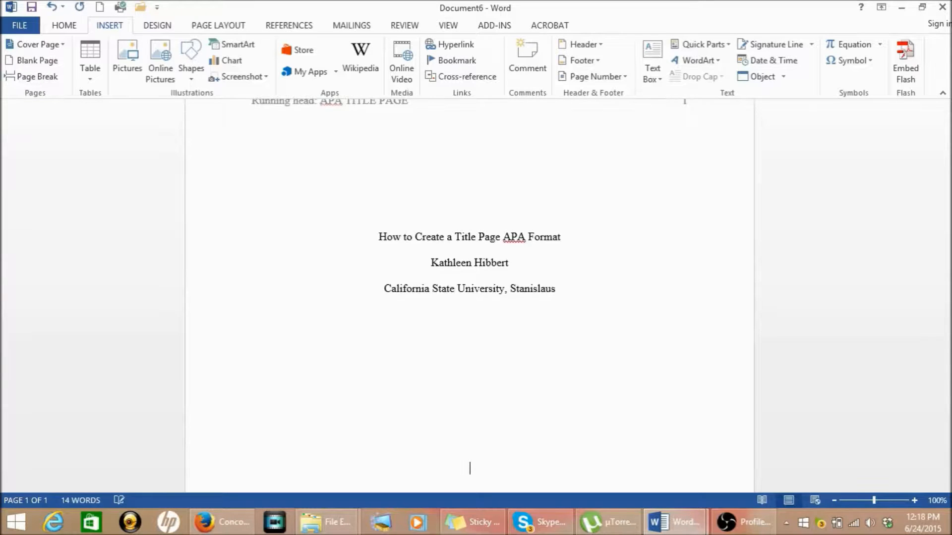
pyautogui.press('Return')
pyautogui.press('Return')
pyautogui.press('Return')
pyautogui.press('Return')
pyautogui.press('Return')
pyautogui.press('Return')
pyautogui.press('Return')
pyautogui.press('Return')
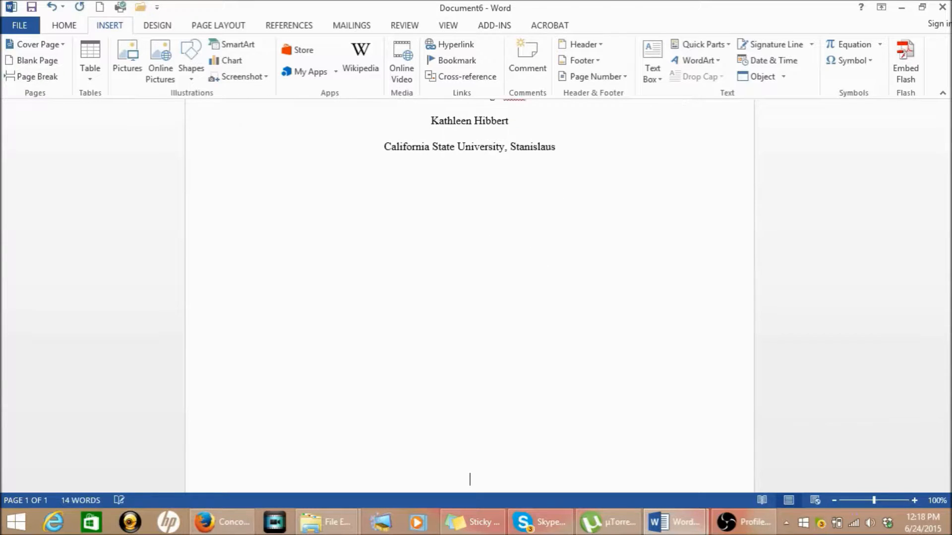
pyautogui.press('Return')
pyautogui.press('Return')
pyautogui.press('Return')
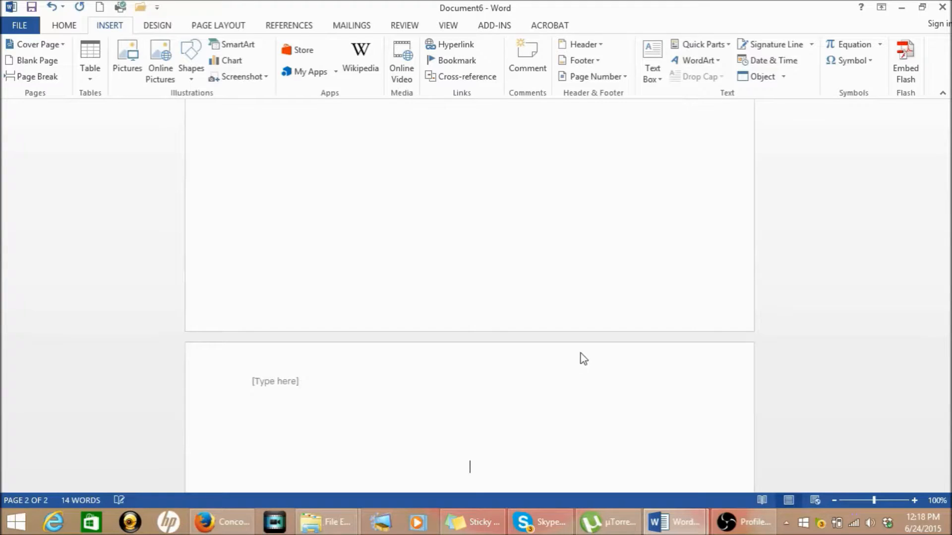
# Replace the placeholder in the second page's header with the copied text "APA TITLE PAGE".
pyautogui.doubleClick(275, 383)
pyautogui.hotkey('ctrl', 'c')
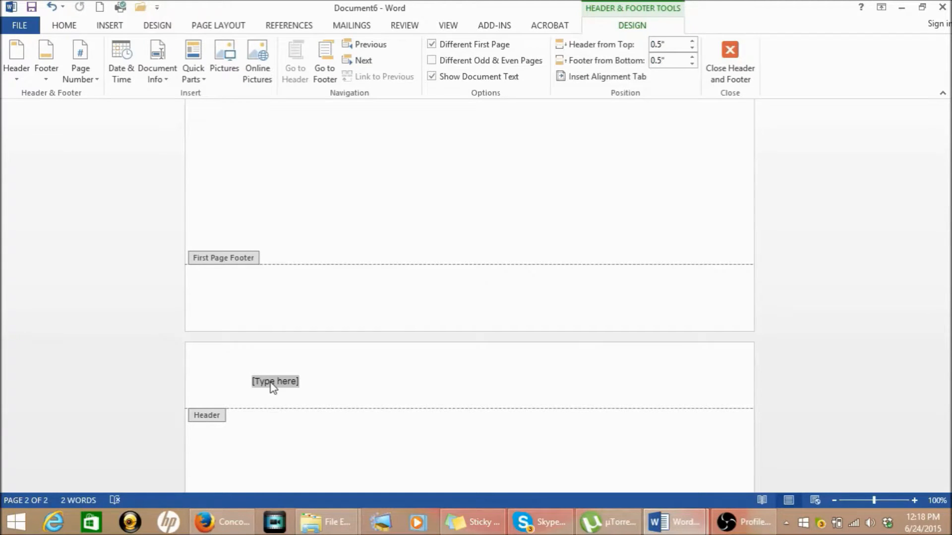
pyautogui.rightClick(272, 387)
pyautogui.click(304, 219)
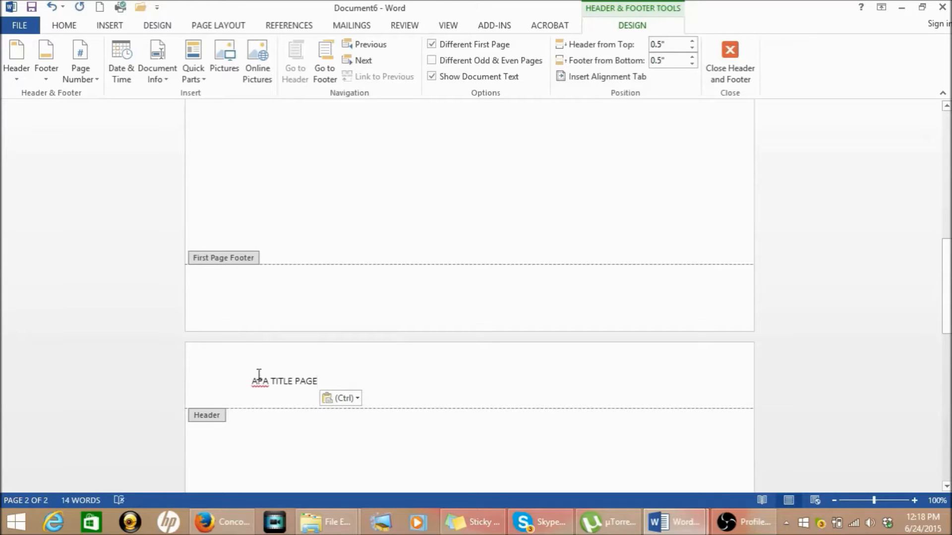
# Format the second page's header text "APA TITLE PAGE" in Times New Roman, size 12.
pyautogui.tripleClick(297, 382)
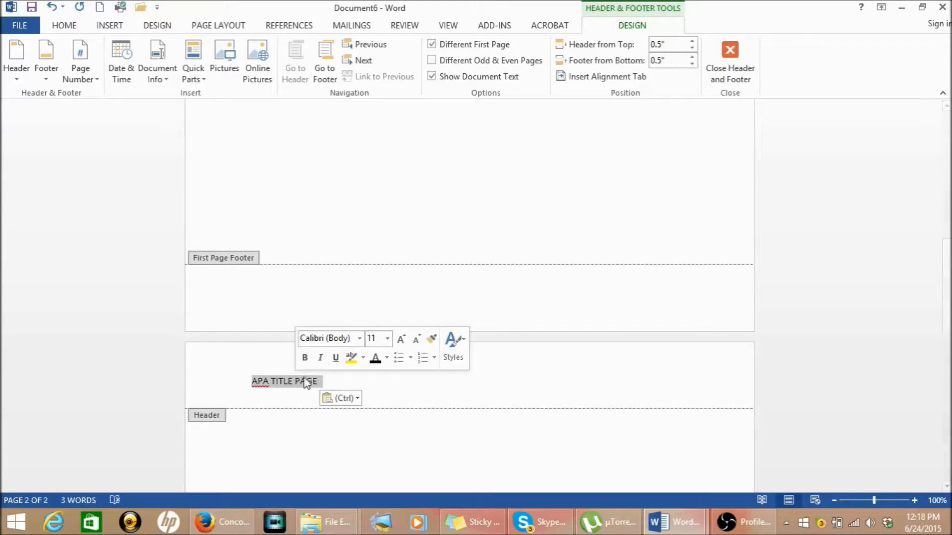
pyautogui.click(340, 338)
pyautogui.write('Times New Ro')
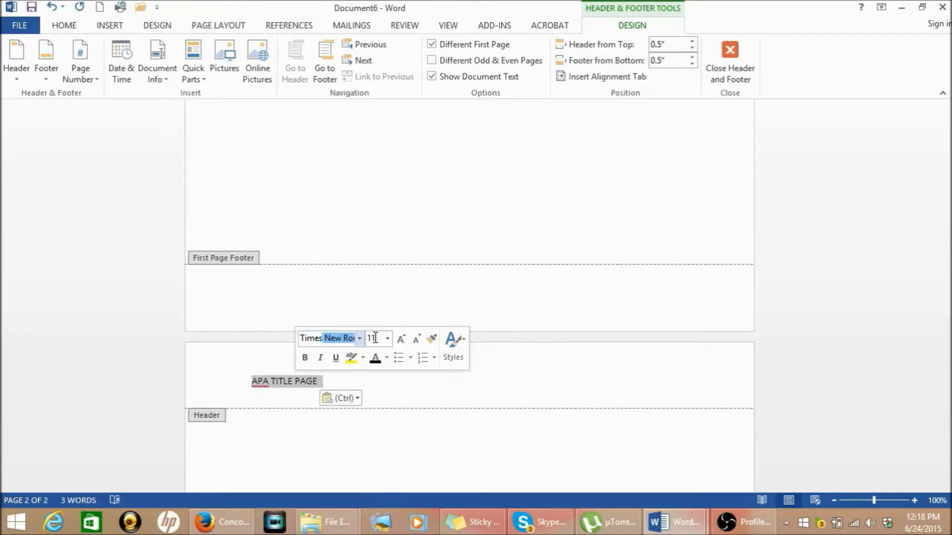
pyautogui.click(376, 338)
pyautogui.write('12')
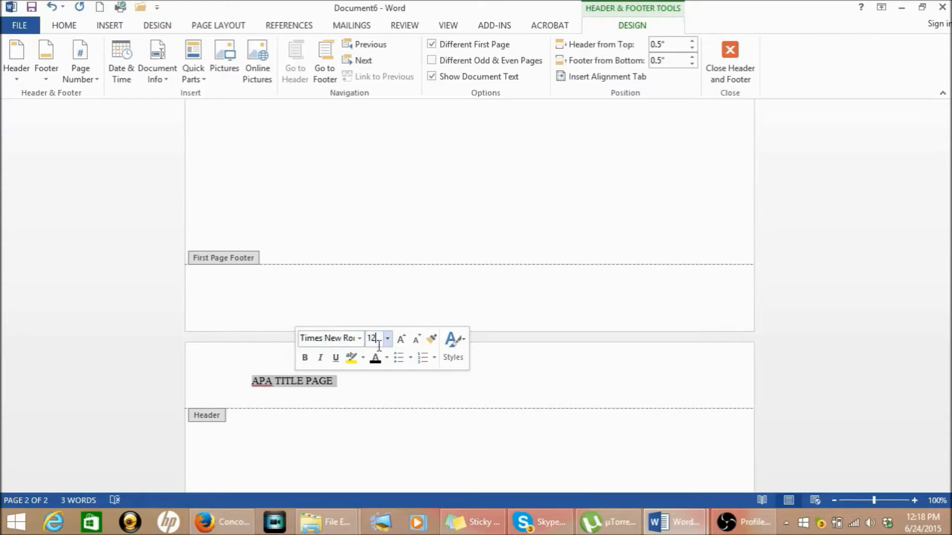
pyautogui.click(379, 382)
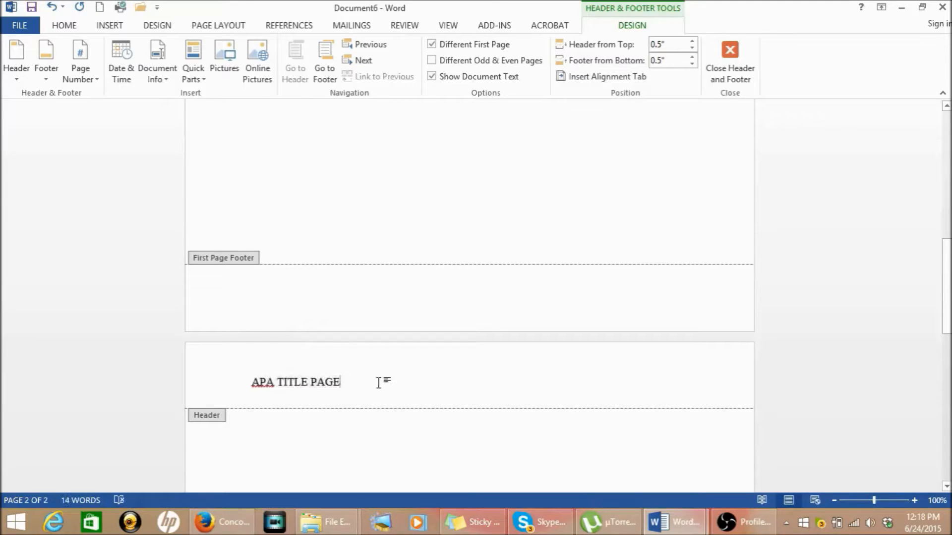
# Insert a plain page number at the right end of the second page's header and return to the document body.
pyautogui.press('Tab')
pyautogui.press('Tab')
pyautogui.click(121, 25)
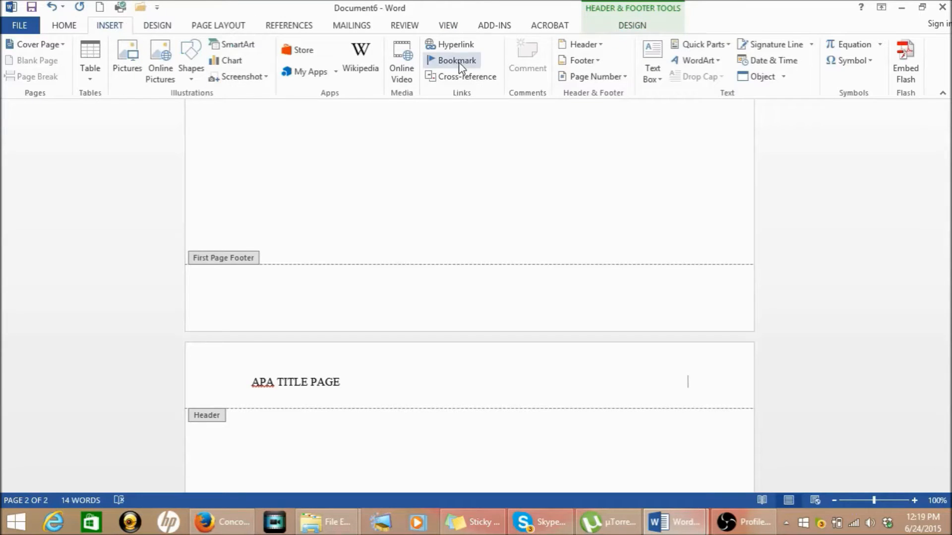
pyautogui.click(597, 77)
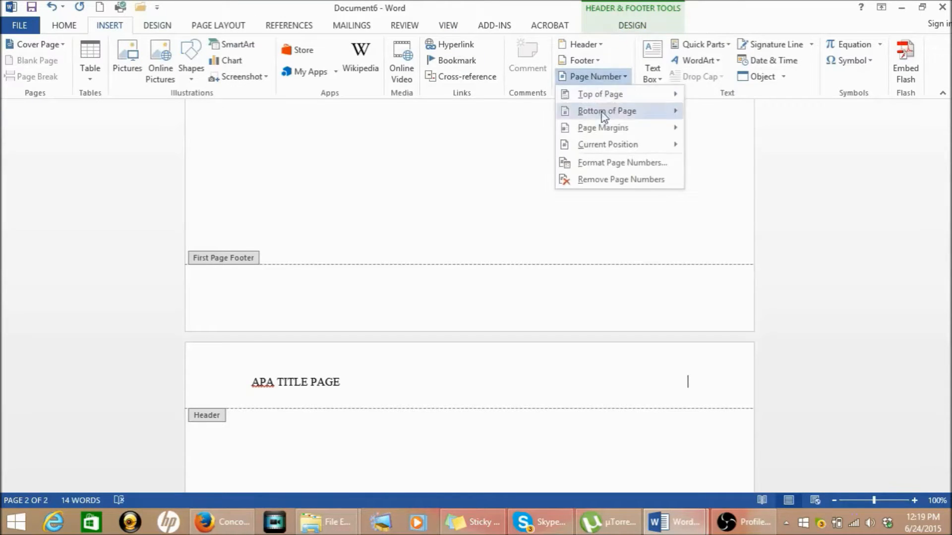
pyautogui.moveTo(606, 144)
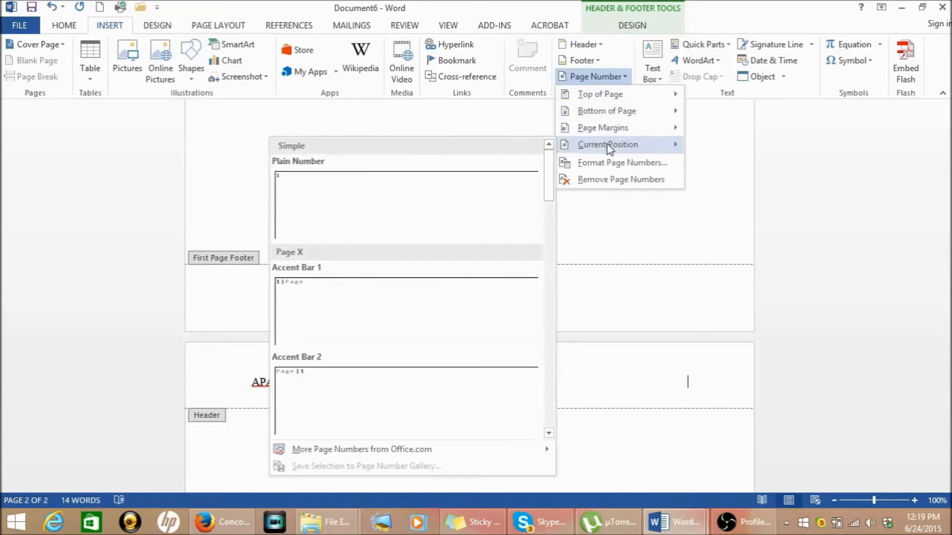
pyautogui.click(487, 198)
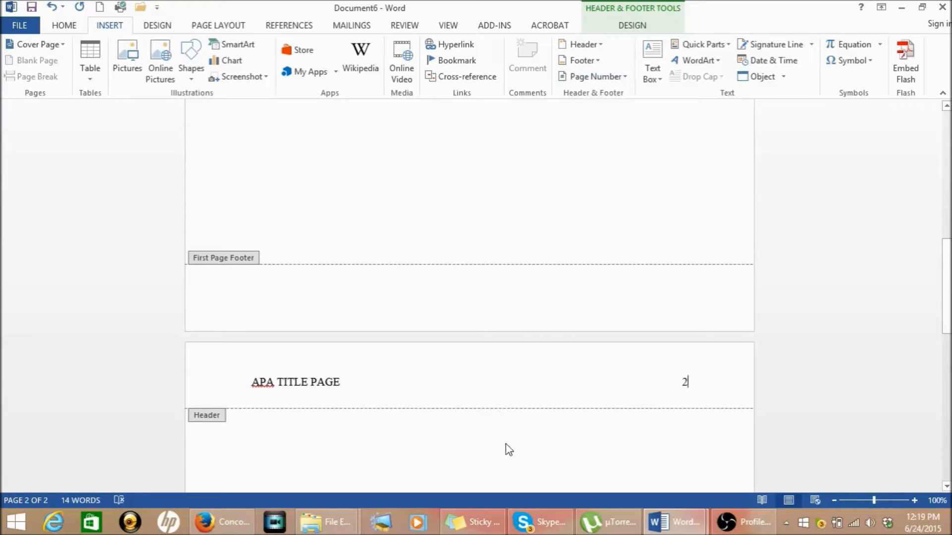
pyautogui.doubleClick(467, 471)
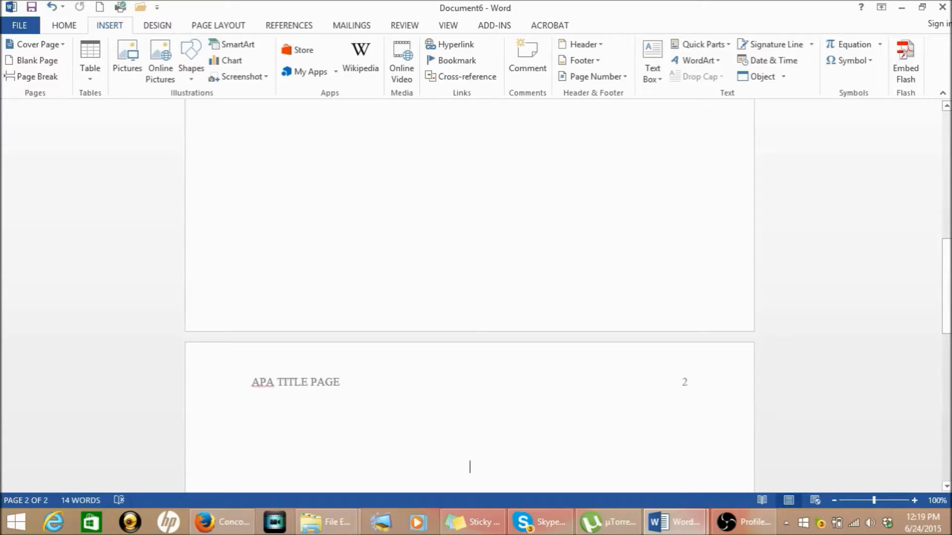
# Remove the extra blank line on the second page so the body text starts on its first line.
pyautogui.scroll(10, 470, 297)
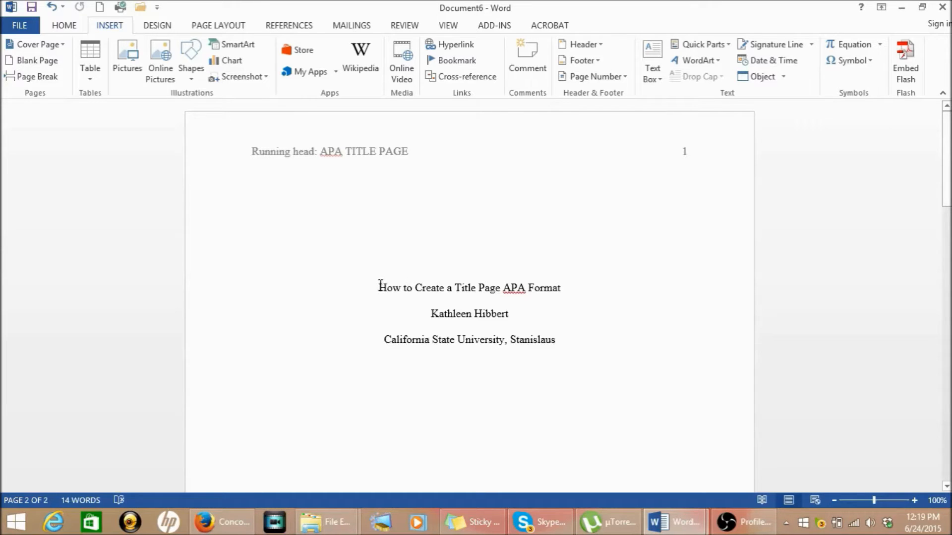
pyautogui.click(947, 466)
pyautogui.click(947, 466)
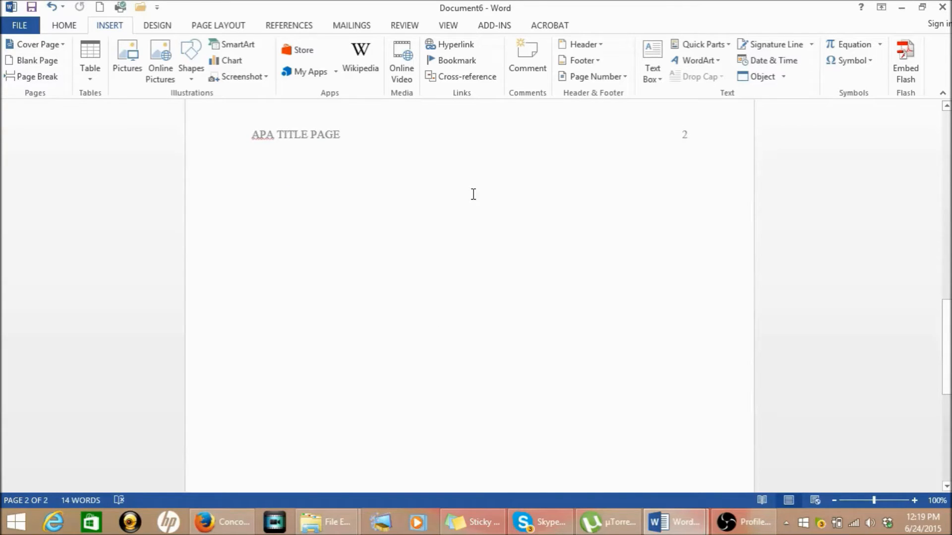
pyautogui.press('BackSpace')
pyautogui.press('BackSpace')
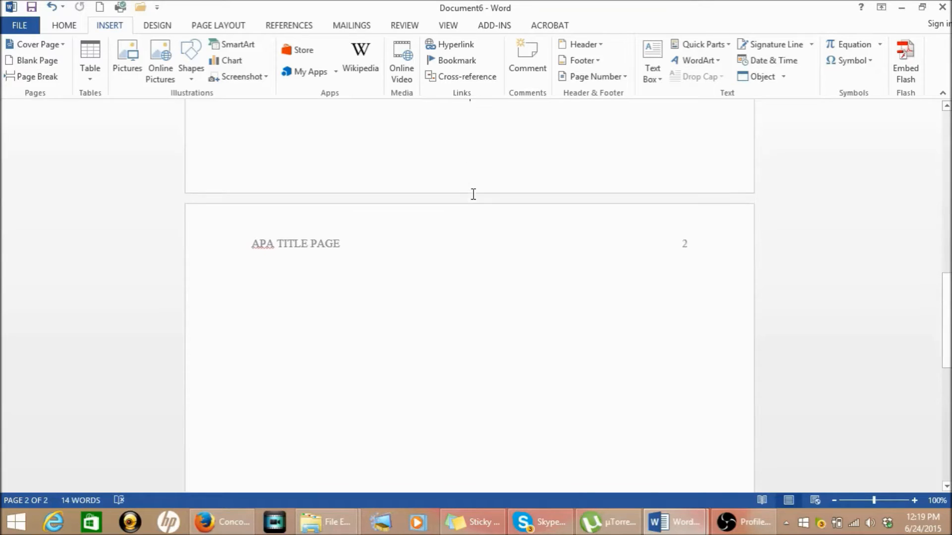
pyautogui.press('Return')
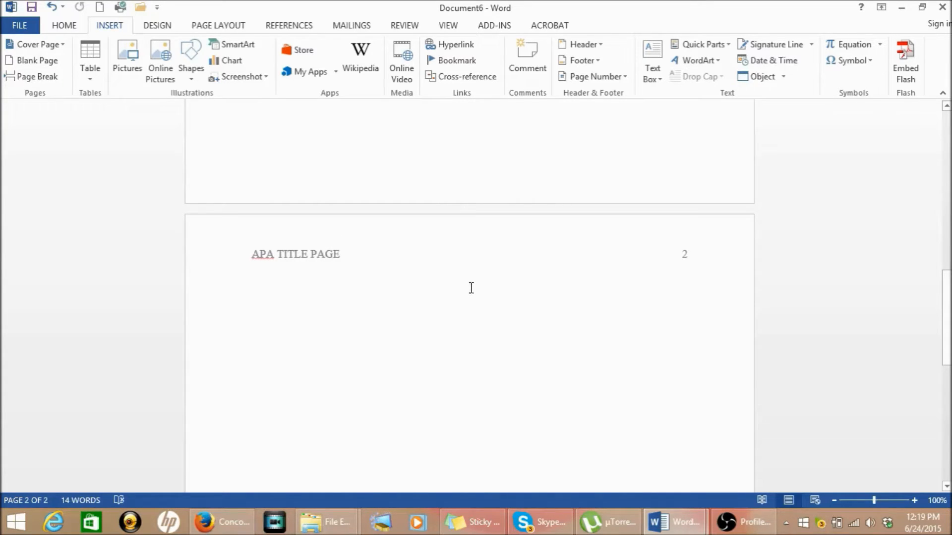
pyautogui.write('Int')
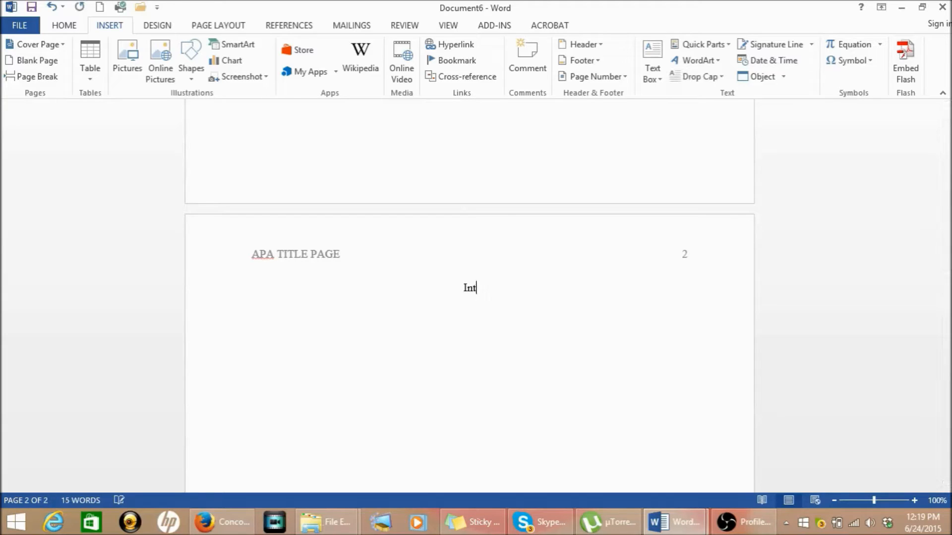
pyautogui.write('roduction')
pyautogui.press('BackSpace')
pyautogui.press('BackSpace')
pyautogui.press('BackSpace')
pyautogui.press('BackSpace')
pyautogui.press('BackSpace')
pyautogui.press('BackSpace')
pyautogui.press('BackSpace')
pyautogui.press('BackSpace')
pyautogui.press('BackSpace')
pyautogui.press('BackSpace')
pyautogui.press('BackSpace')
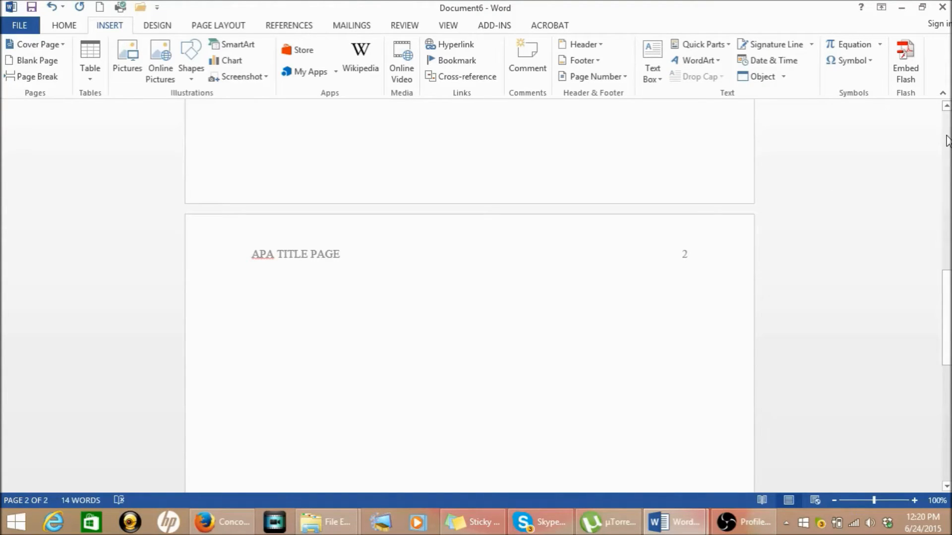
# Copy the title "How to Create a Title Page APA Format" from the first page onto the second page's first line, keeping source formatting.
pyautogui.scroll(10, 947, 141)
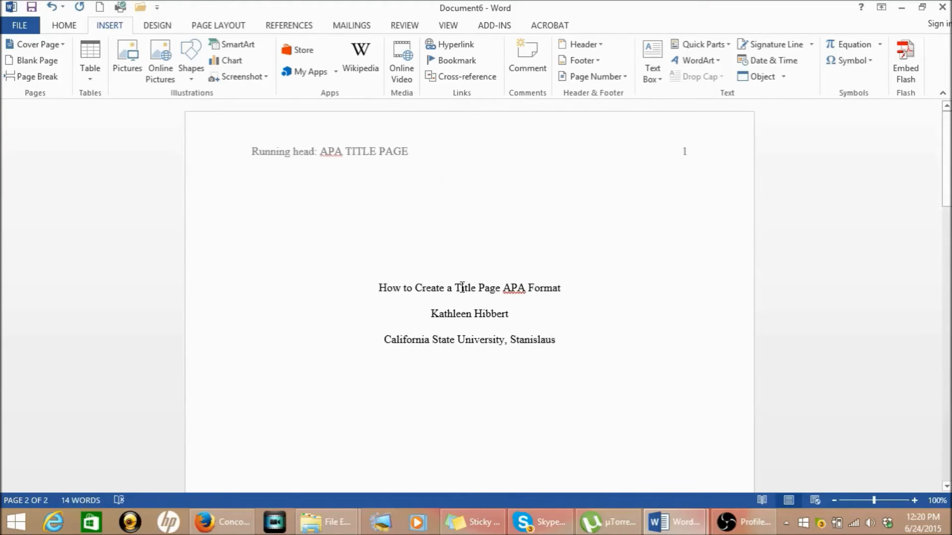
pyautogui.tripleClick(462, 288)
pyautogui.rightClick(460, 288)
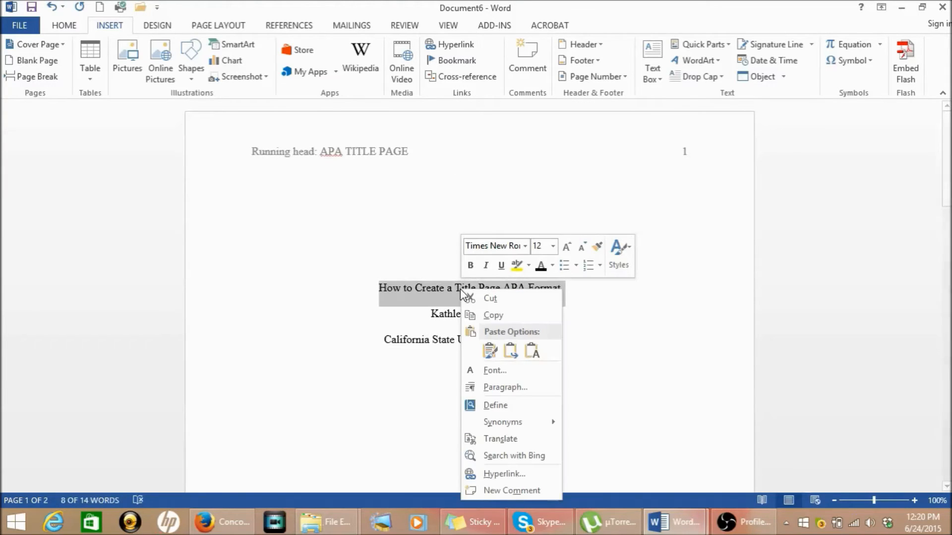
pyautogui.click(492, 315)
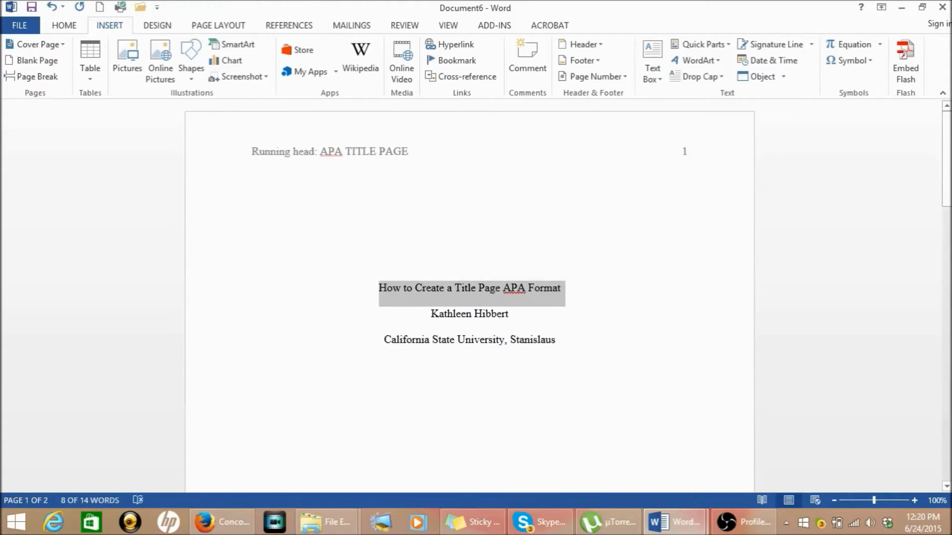
pyautogui.scroll(-15, 473, 159)
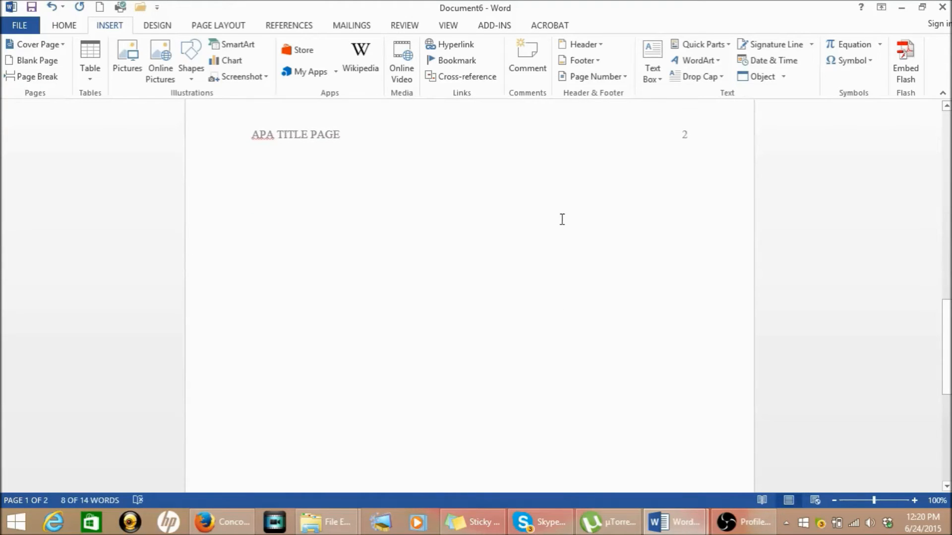
pyautogui.click(472, 166)
pyautogui.rightClick(472, 166)
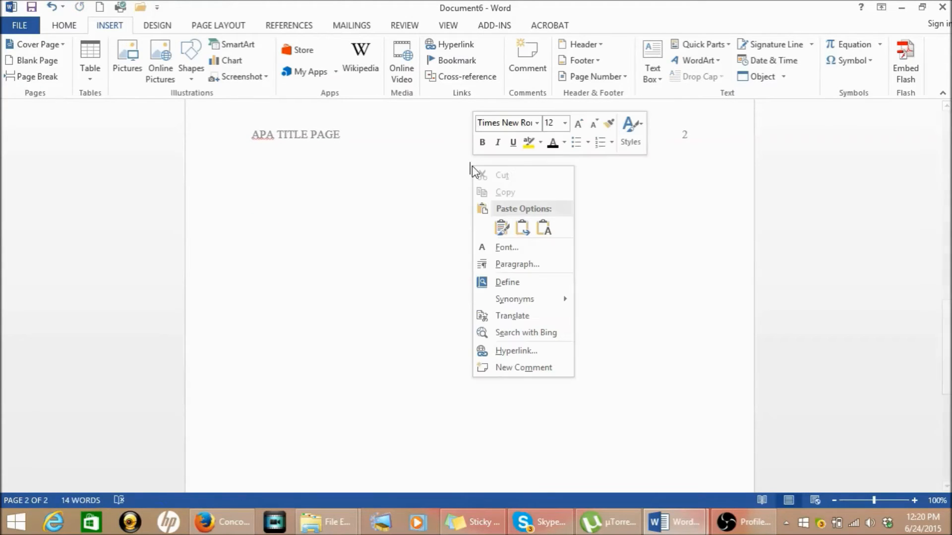
pyautogui.click(496, 225)
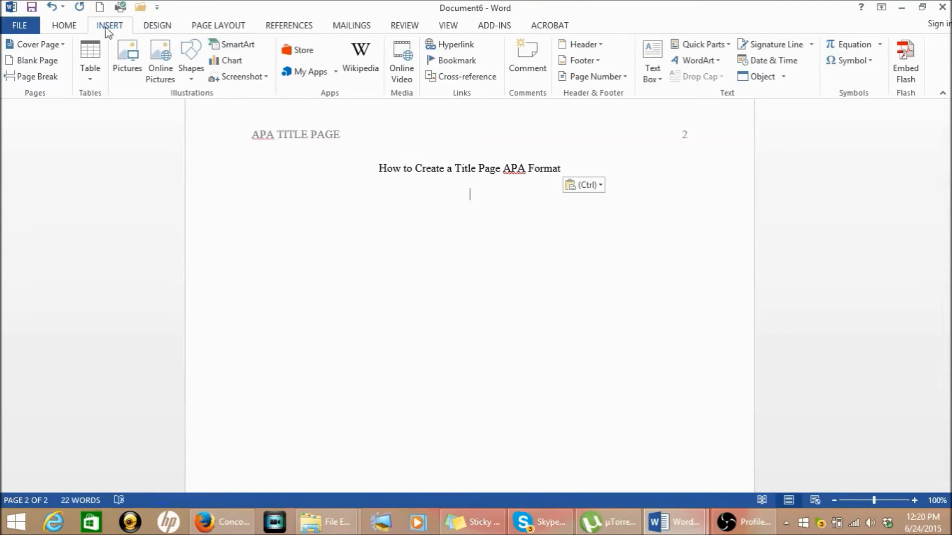
# Left-align the blank line below the title on the second page.
pyautogui.click(69, 27)
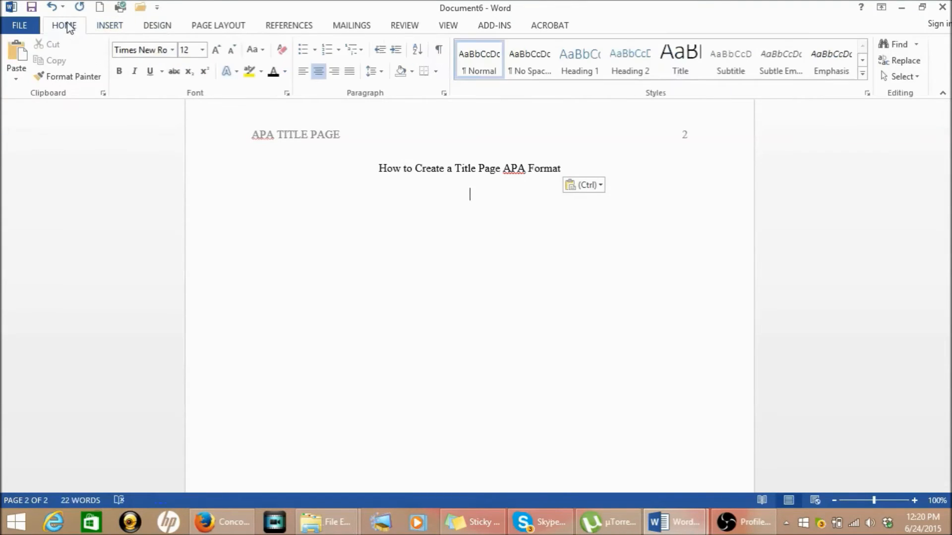
pyautogui.press('ctrl')
pyautogui.click(308, 77)
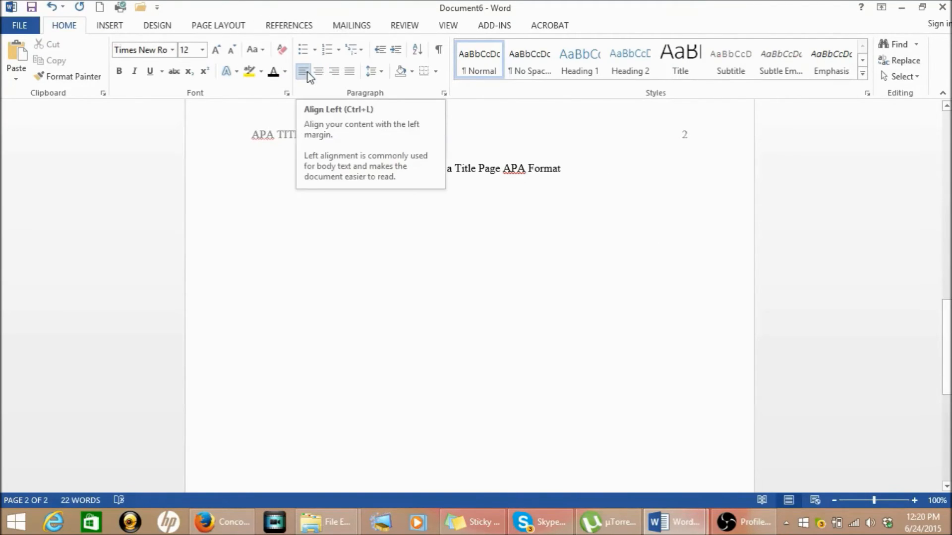